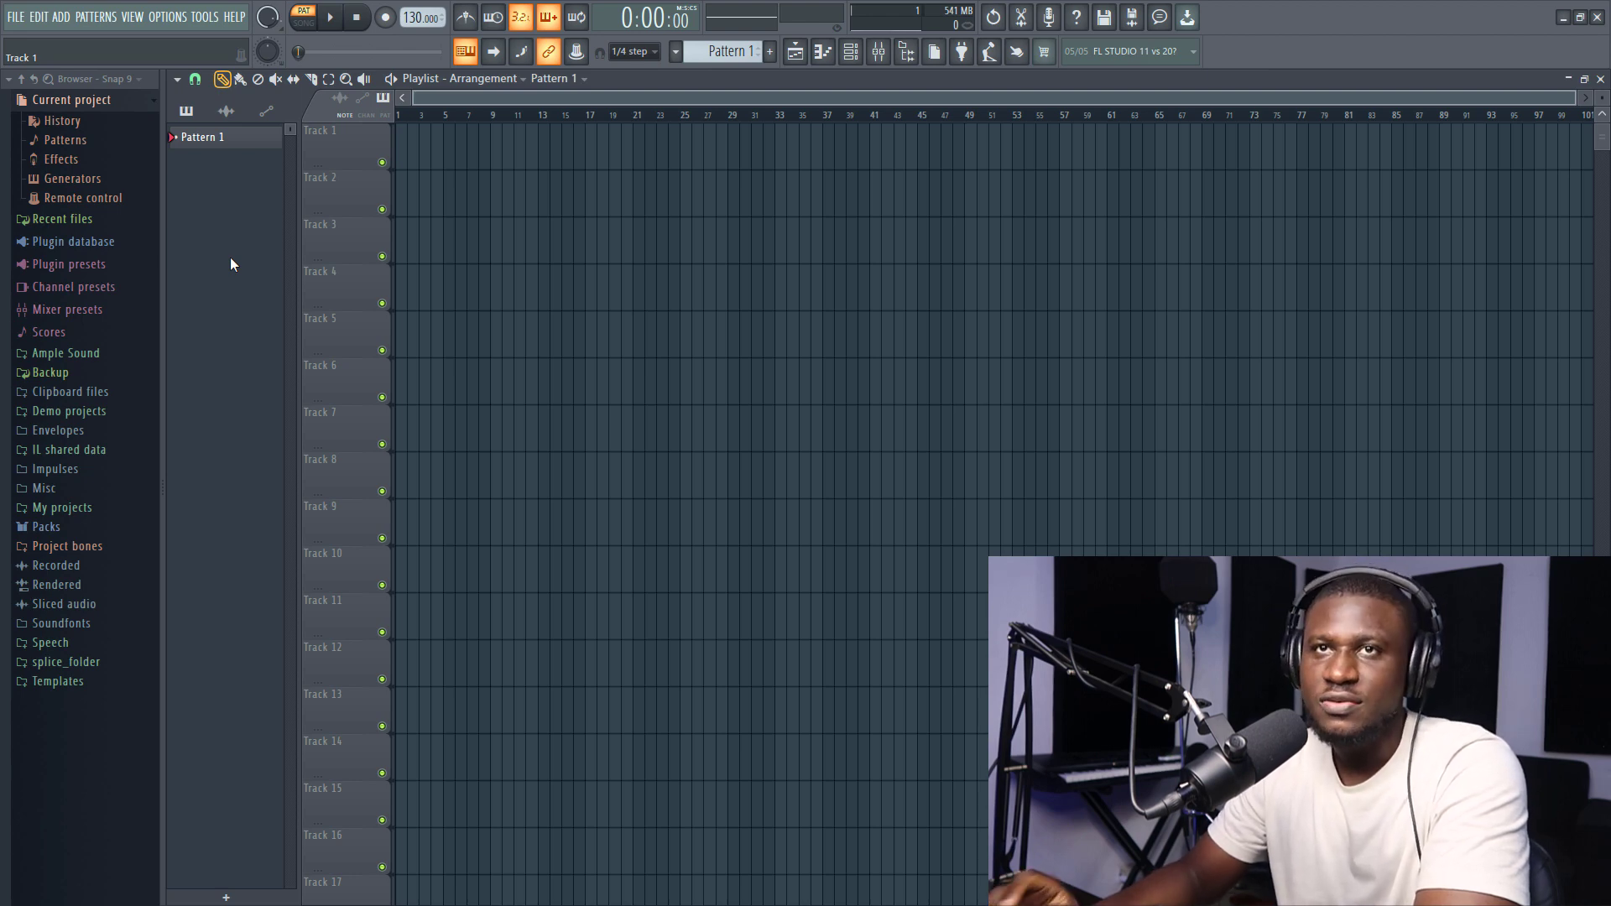
# - Expand Plugin database and refresh its plugin list with a fast scan
pyautogui.click(74, 243)
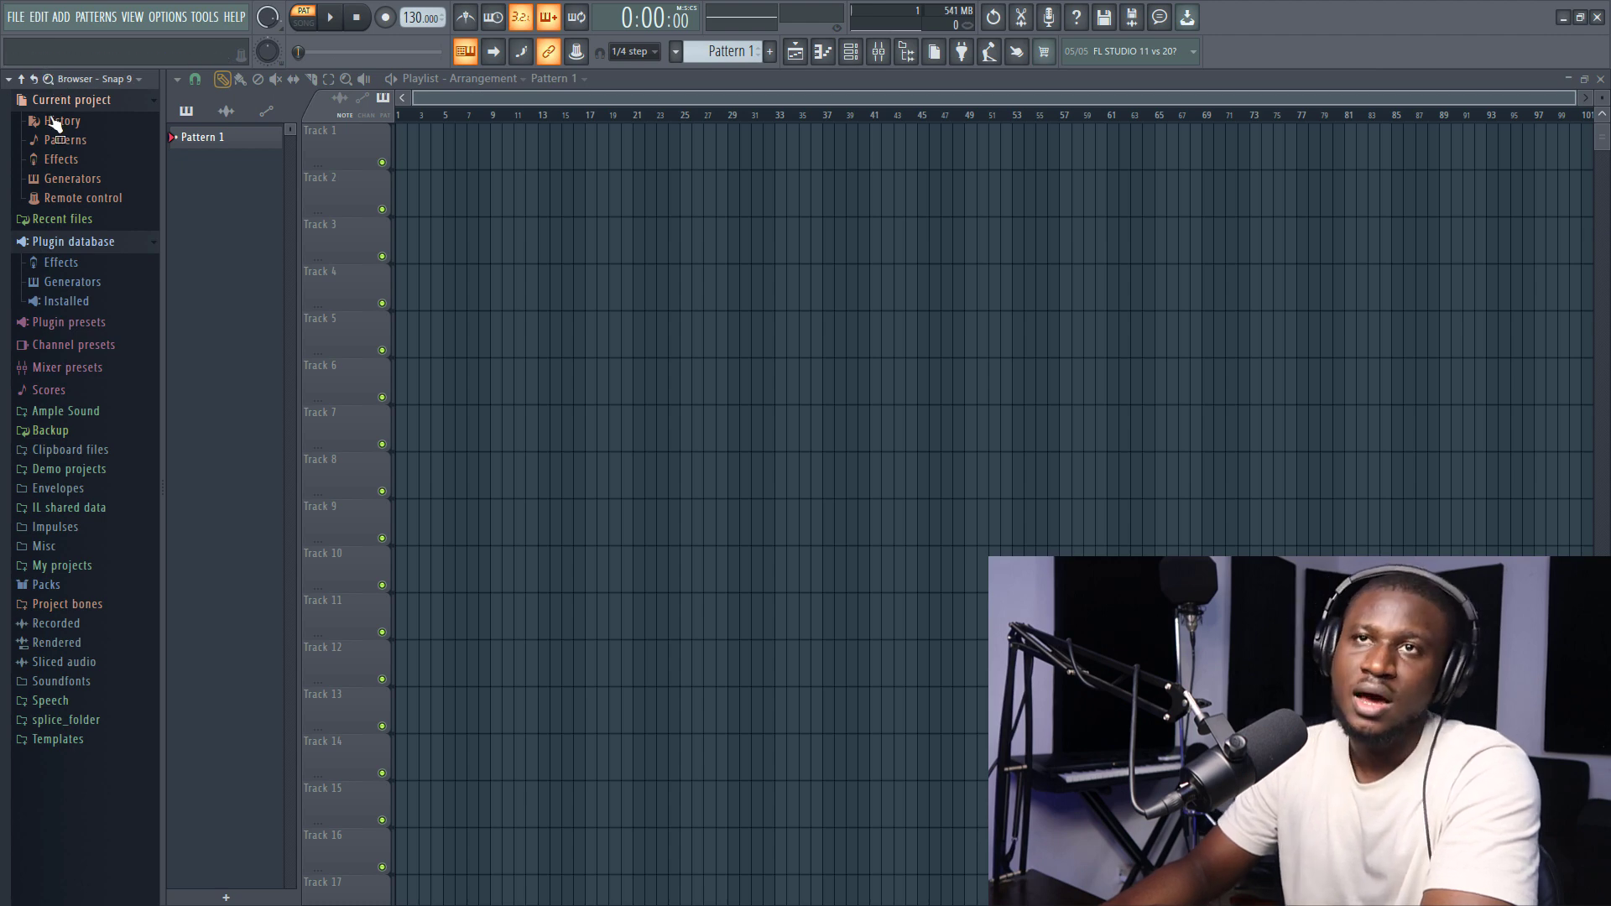
pyautogui.rightClick(92, 242)
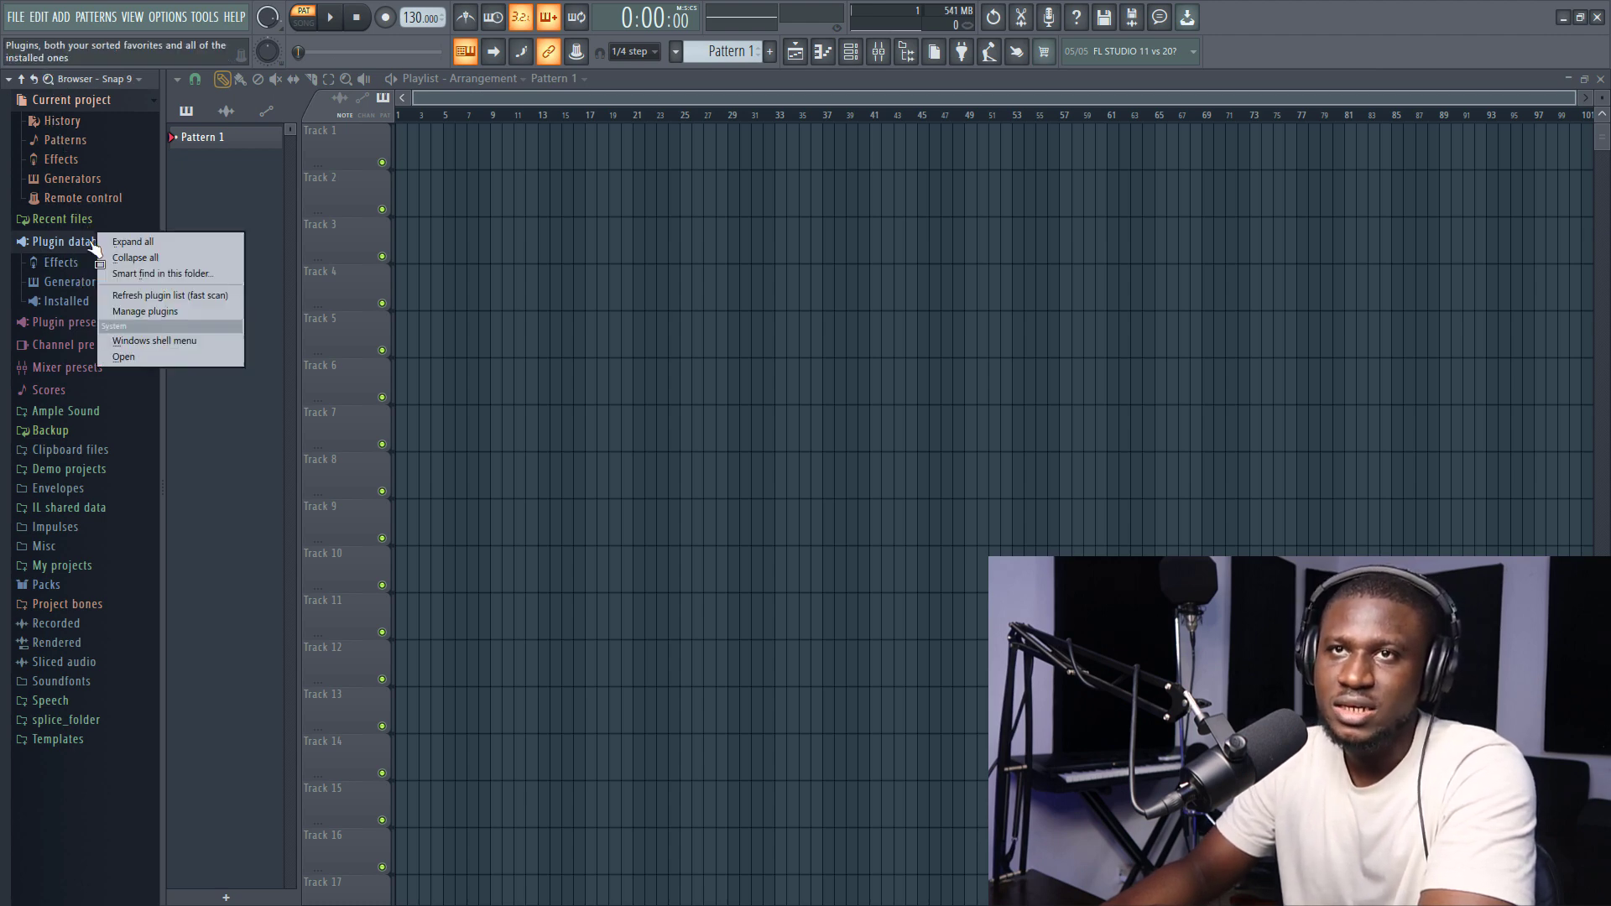
pyautogui.click(130, 297)
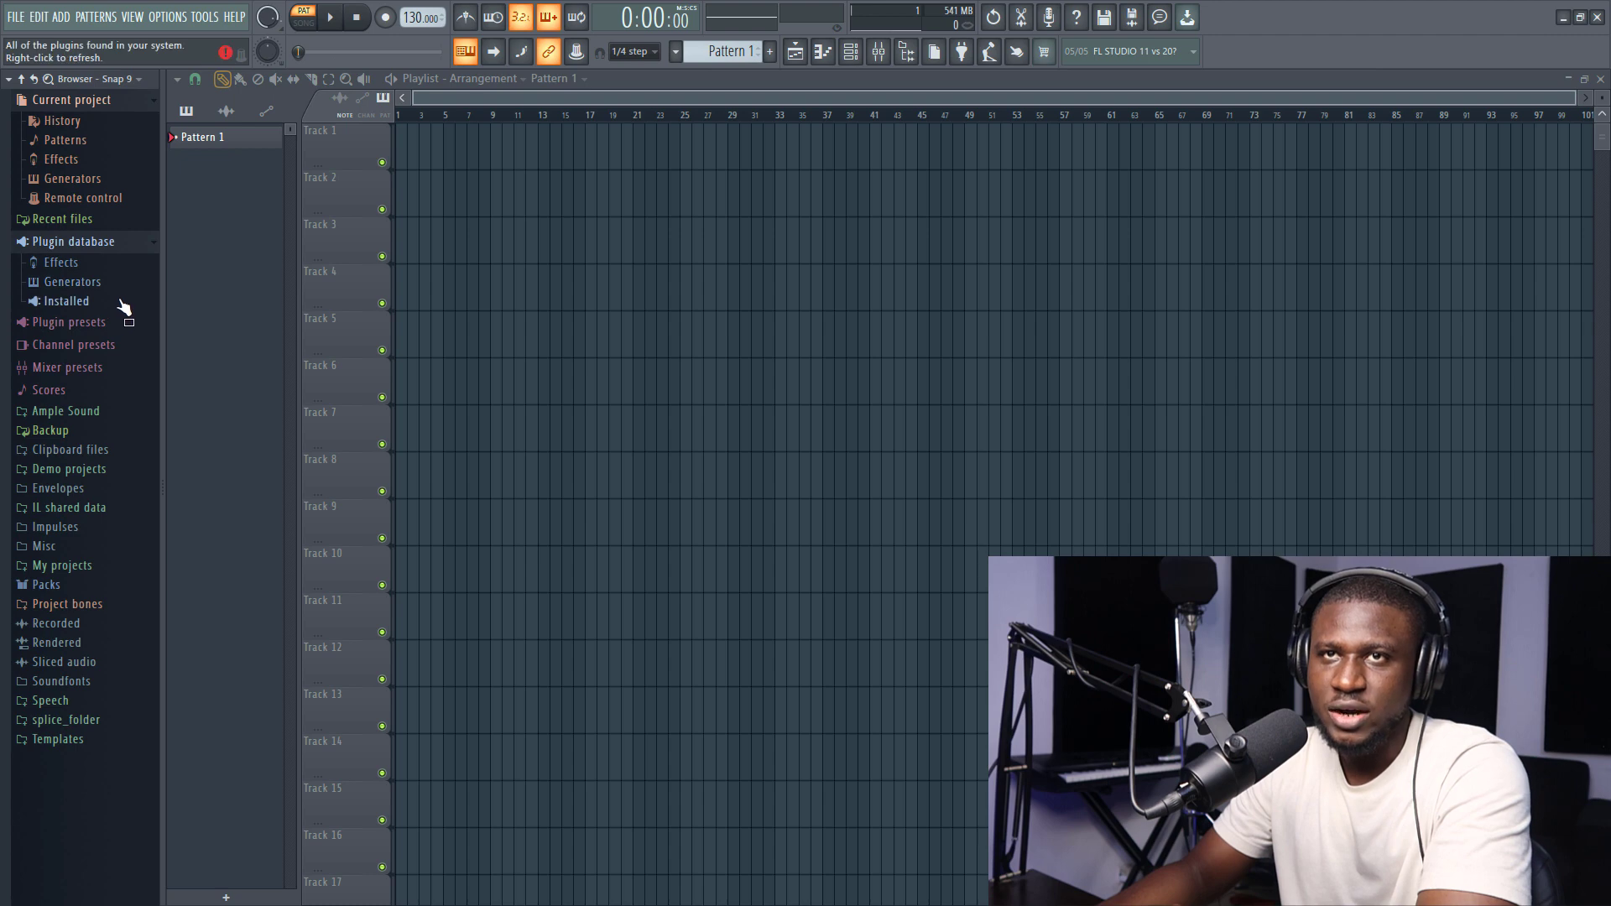
# - Expand the Installed plugins and briefly view the VST and VST3 effects lists
pyautogui.click(117, 304)
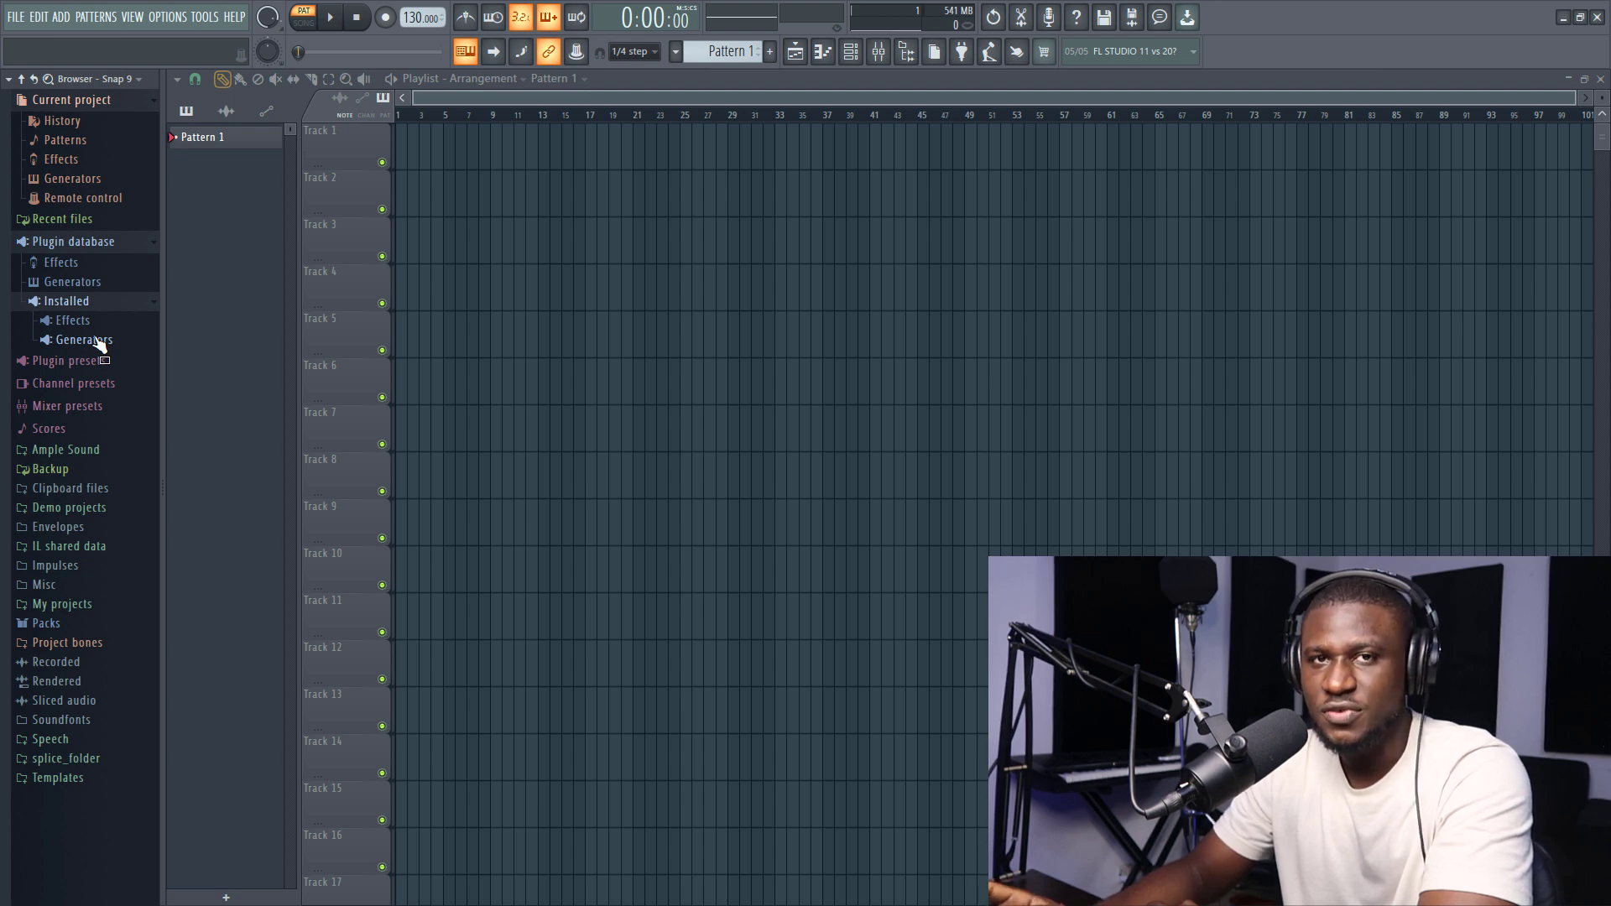
pyautogui.click(70, 320)
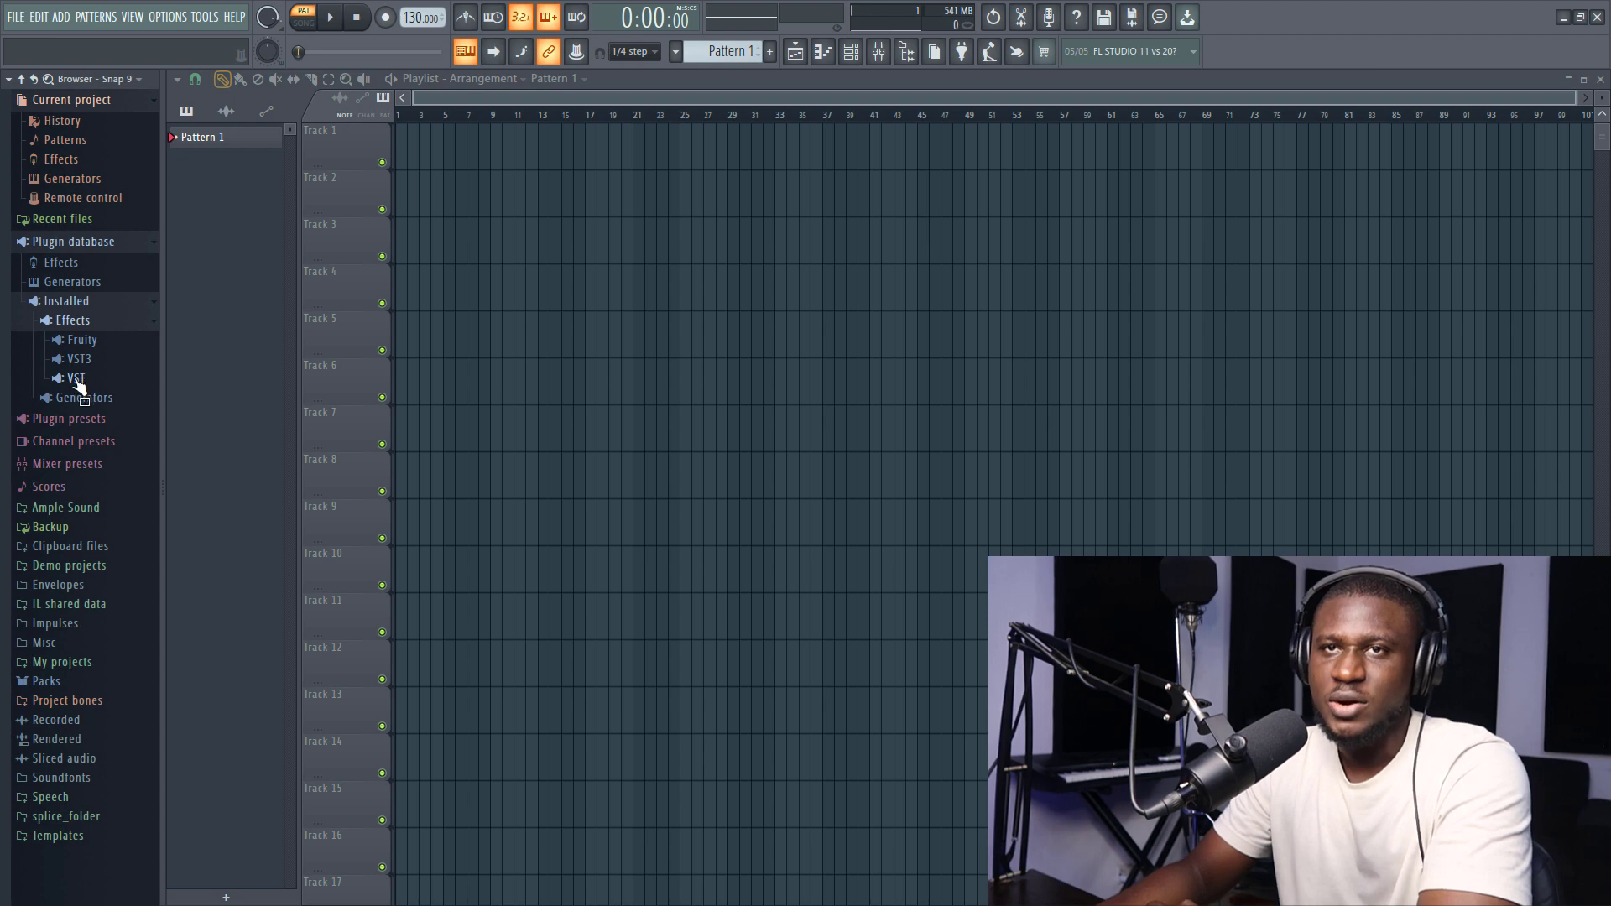
pyautogui.click(76, 381)
pyautogui.click(76, 379)
pyautogui.click(78, 359)
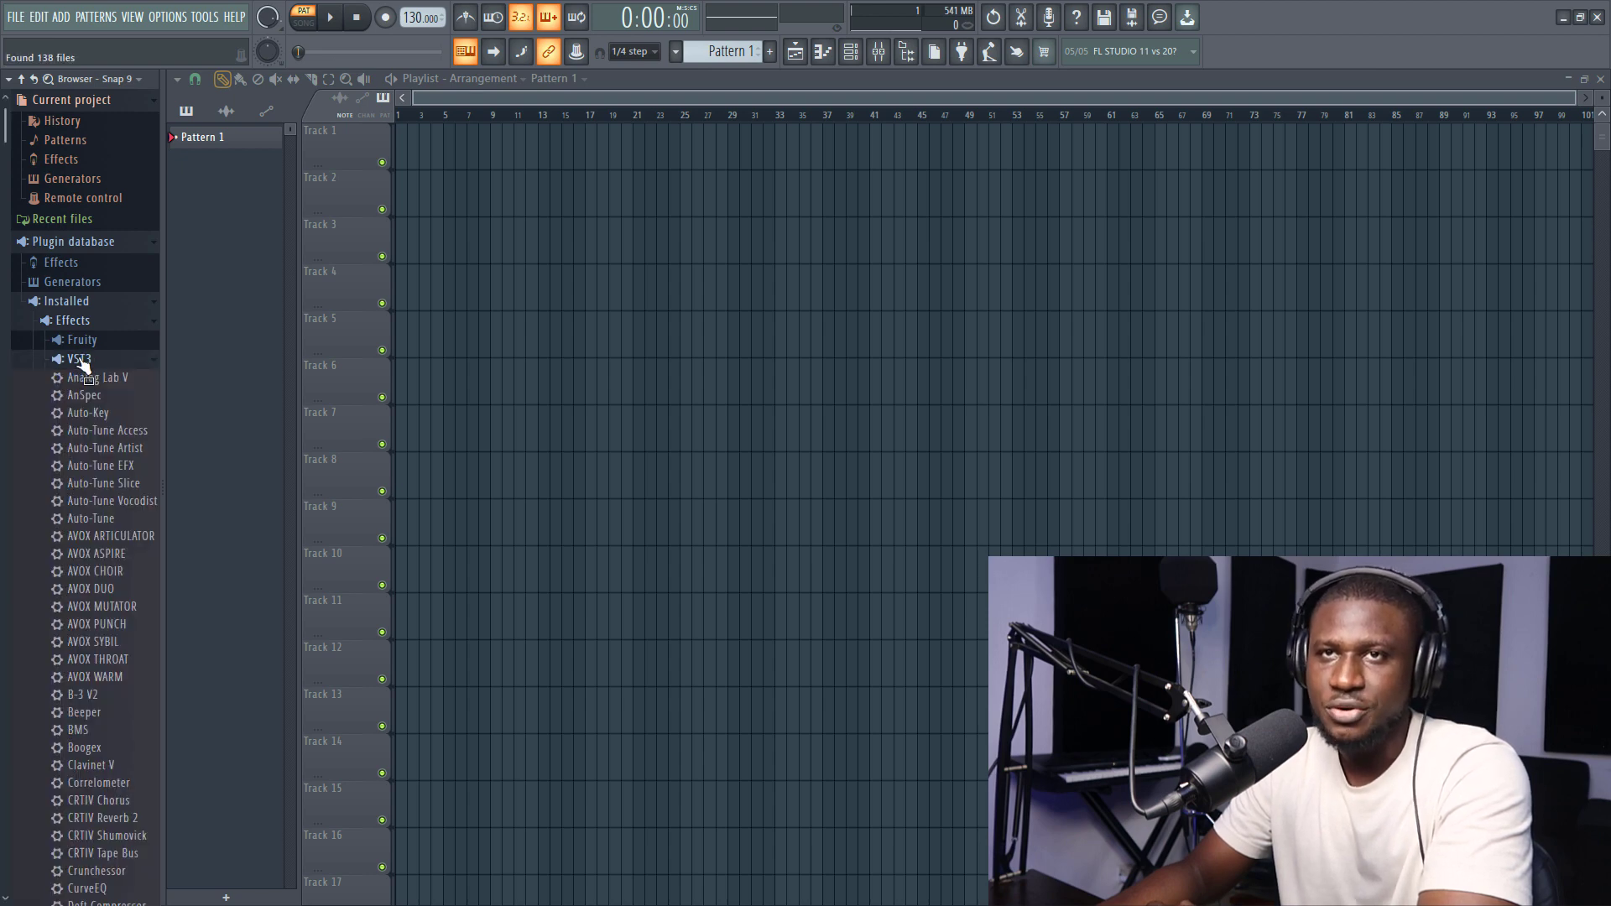
pyautogui.click(78, 359)
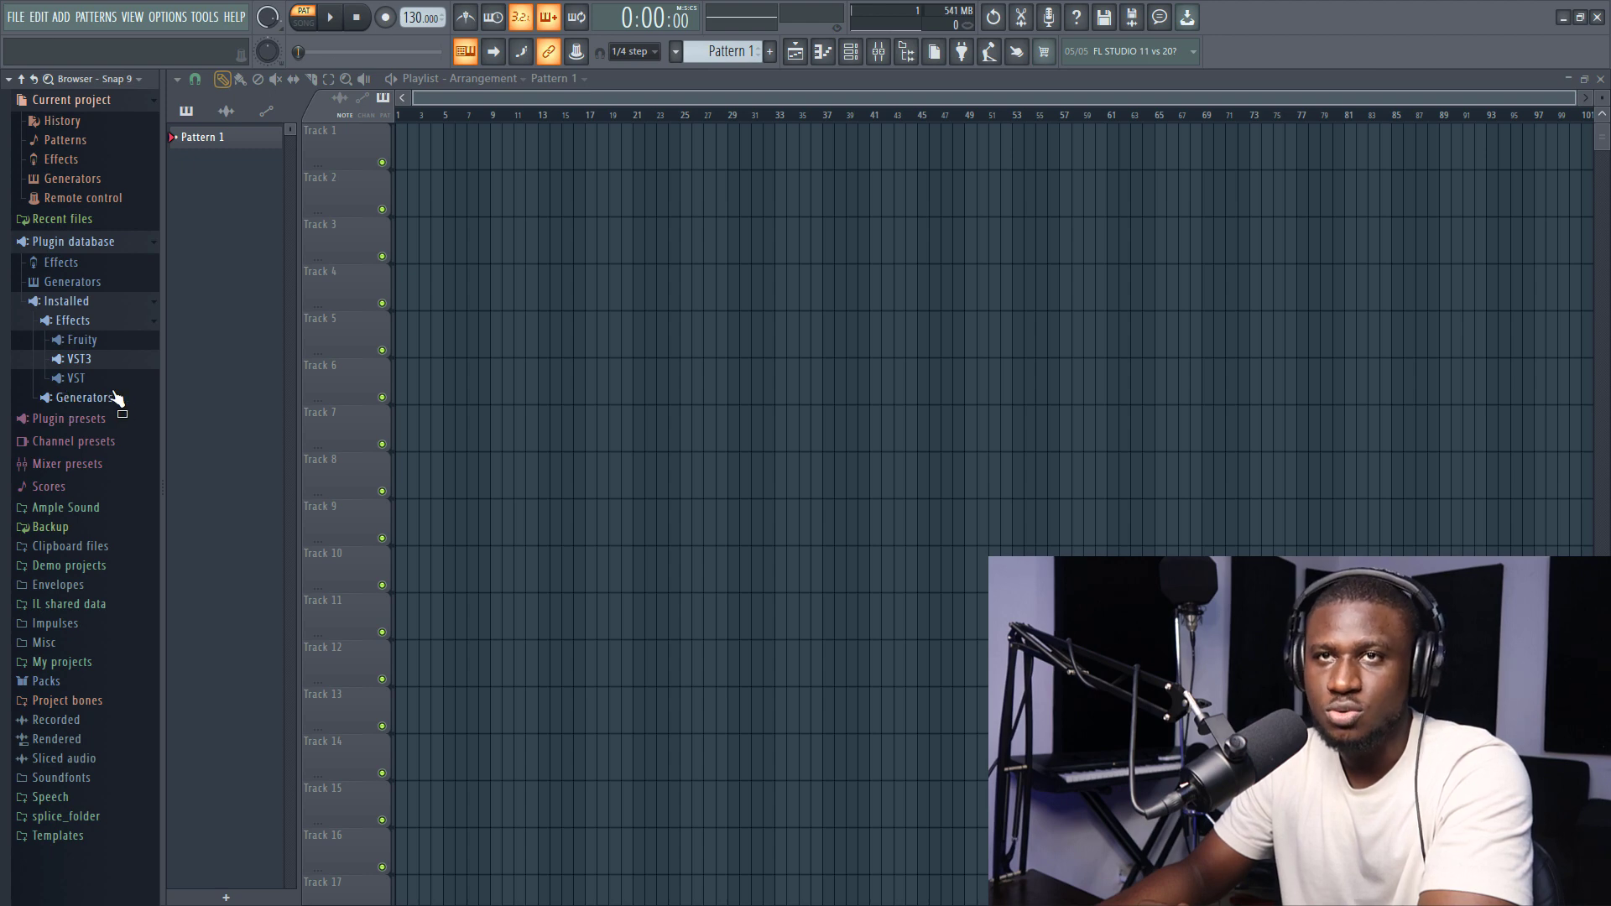
# - Open the installed VST generators list and select Lounge Lizard EP-4
pyautogui.click(92, 399)
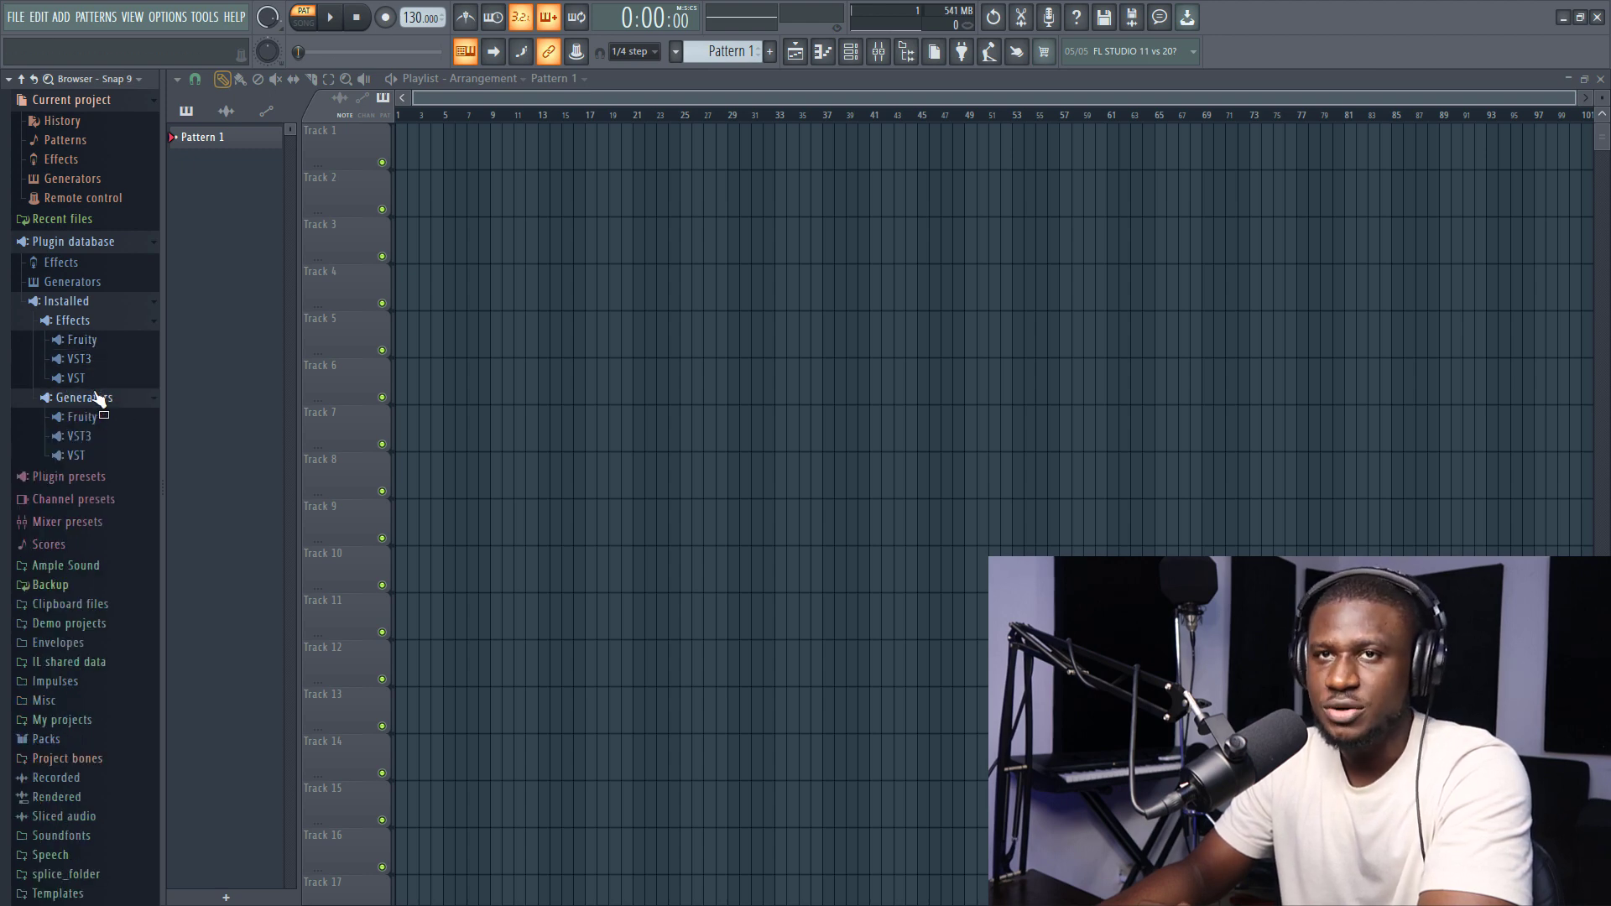
pyautogui.click(73, 456)
pyautogui.click(132, 265)
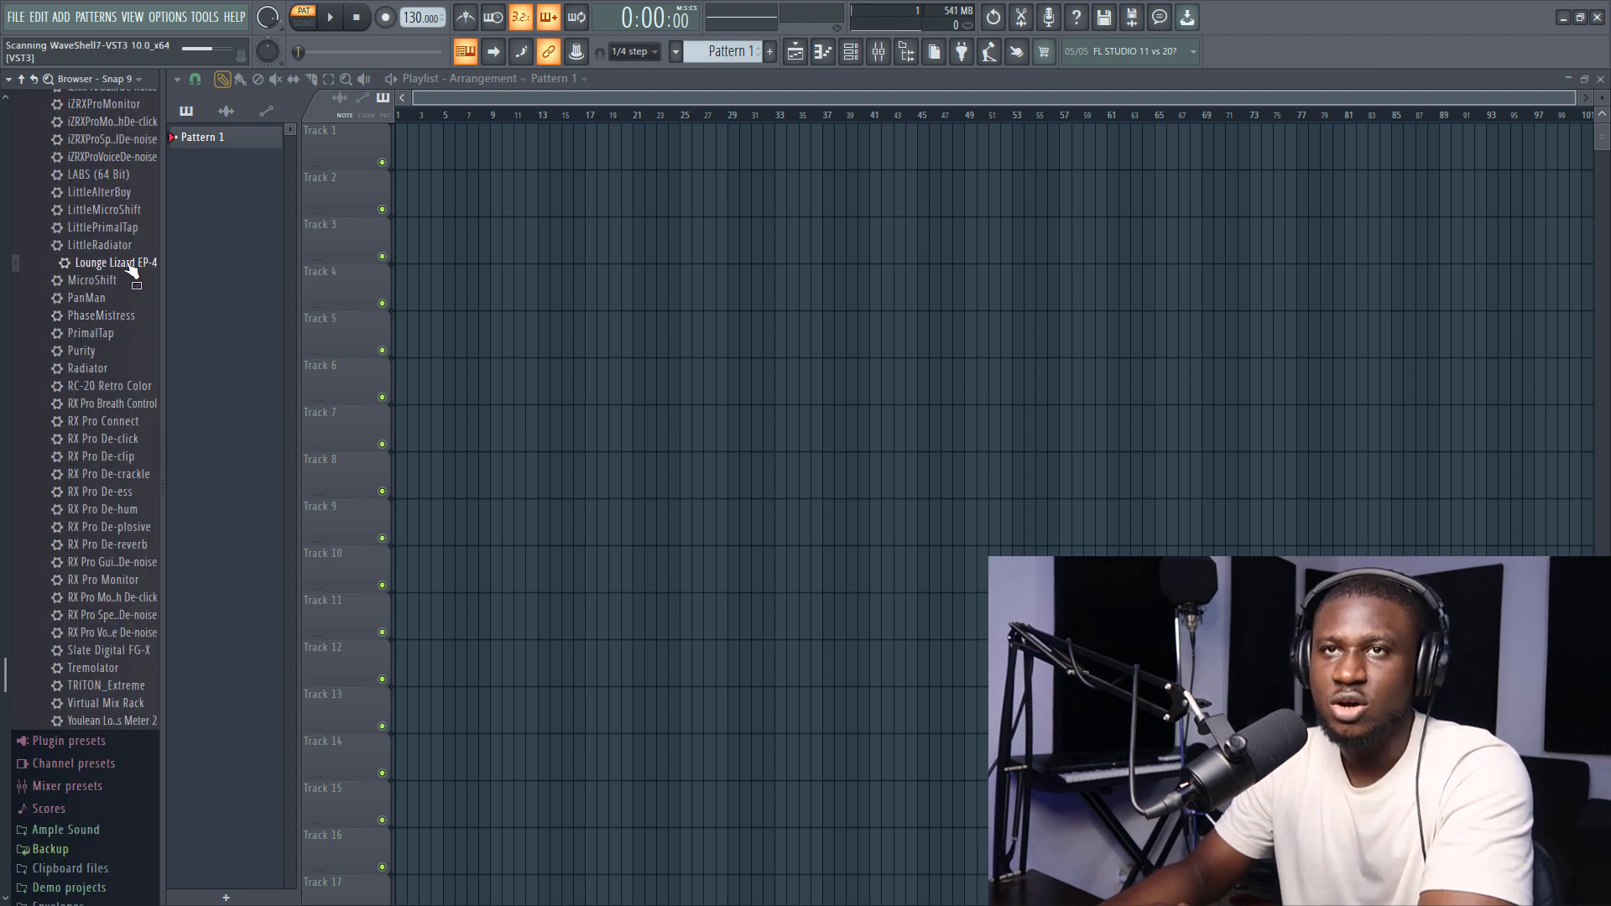
# - Replace the 808 Snare channel with Lounge Lizard EP-4 and flag it as a database favourite
pyautogui.click(853, 54)
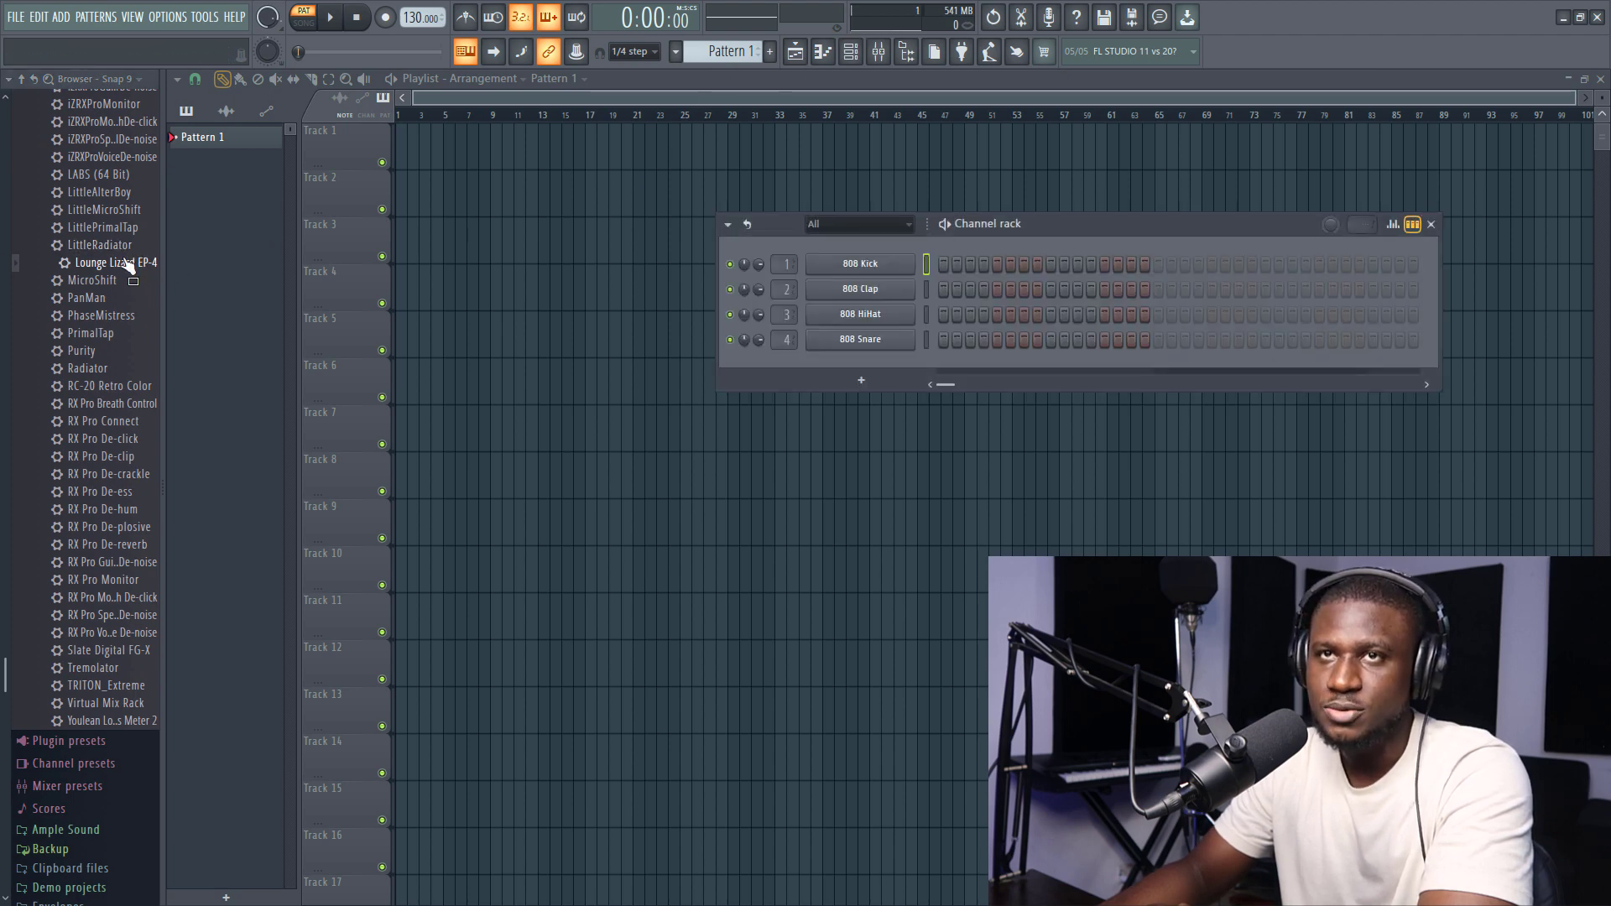
pyautogui.moveTo(125, 263); pyautogui.dragTo(707, 310)
pyautogui.moveTo(838, 345); pyautogui.dragTo(839, 345)
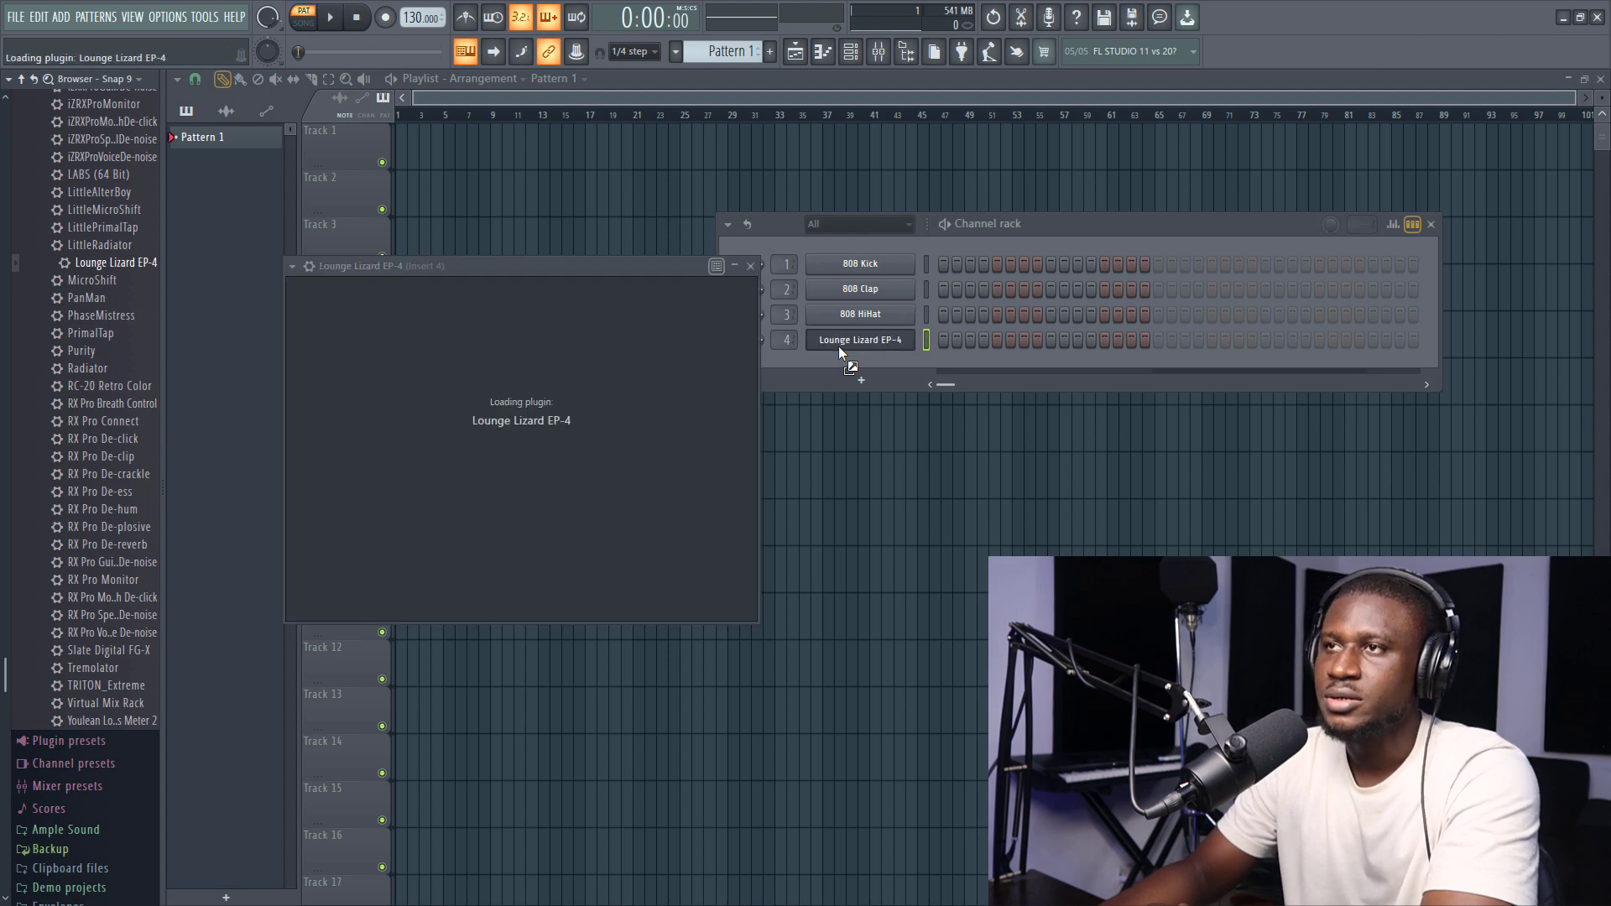
pyautogui.rightClick(118, 262)
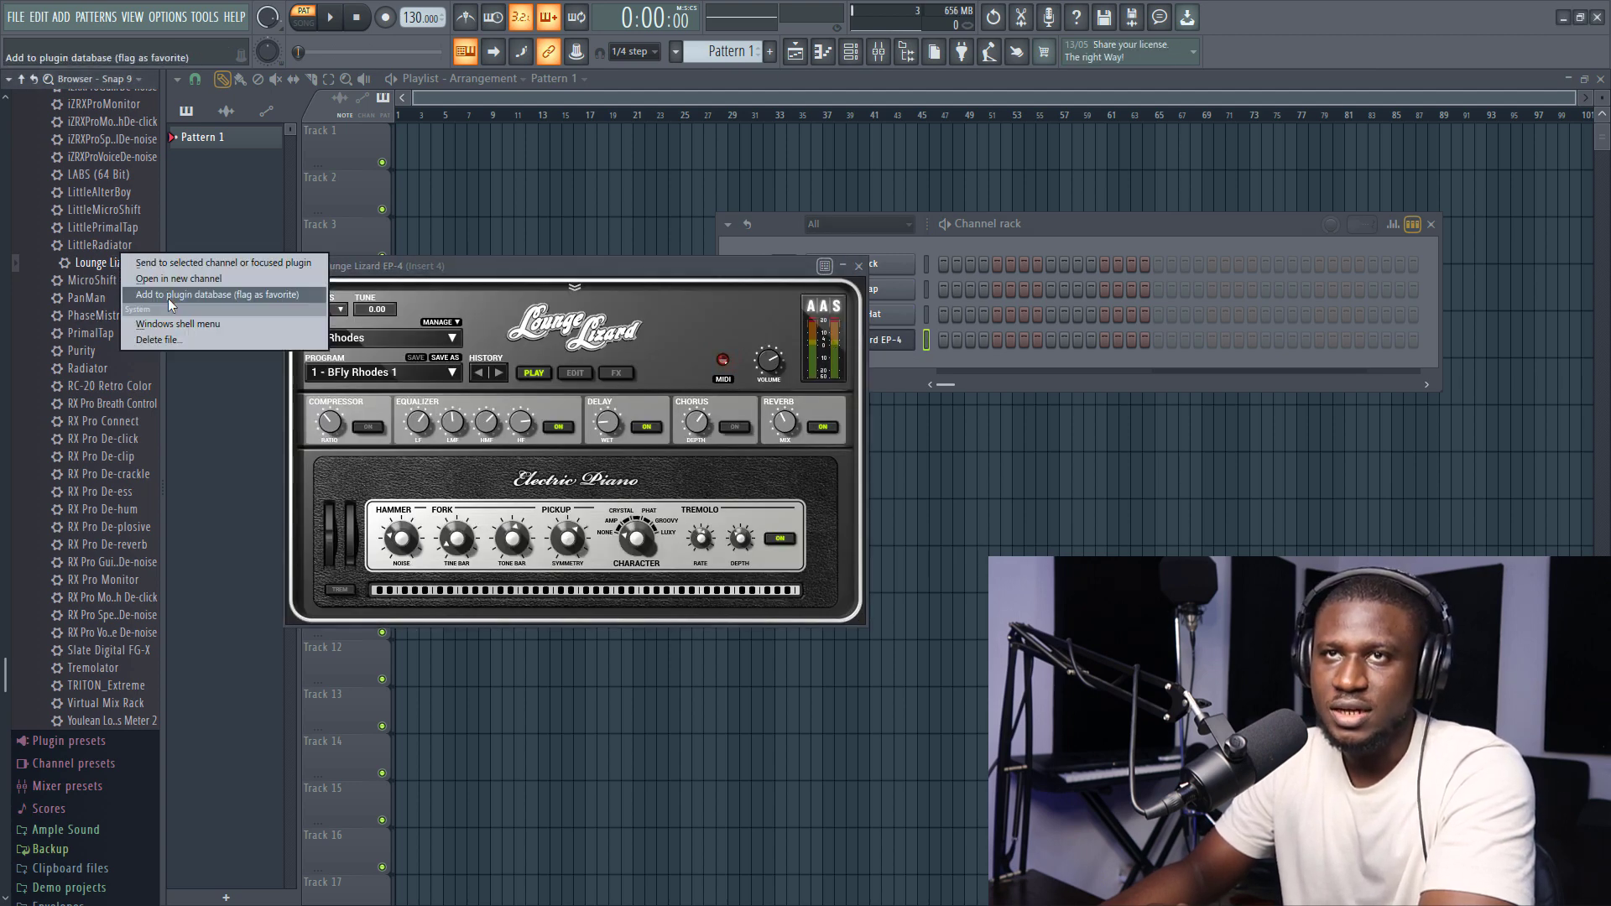
pyautogui.click(167, 299)
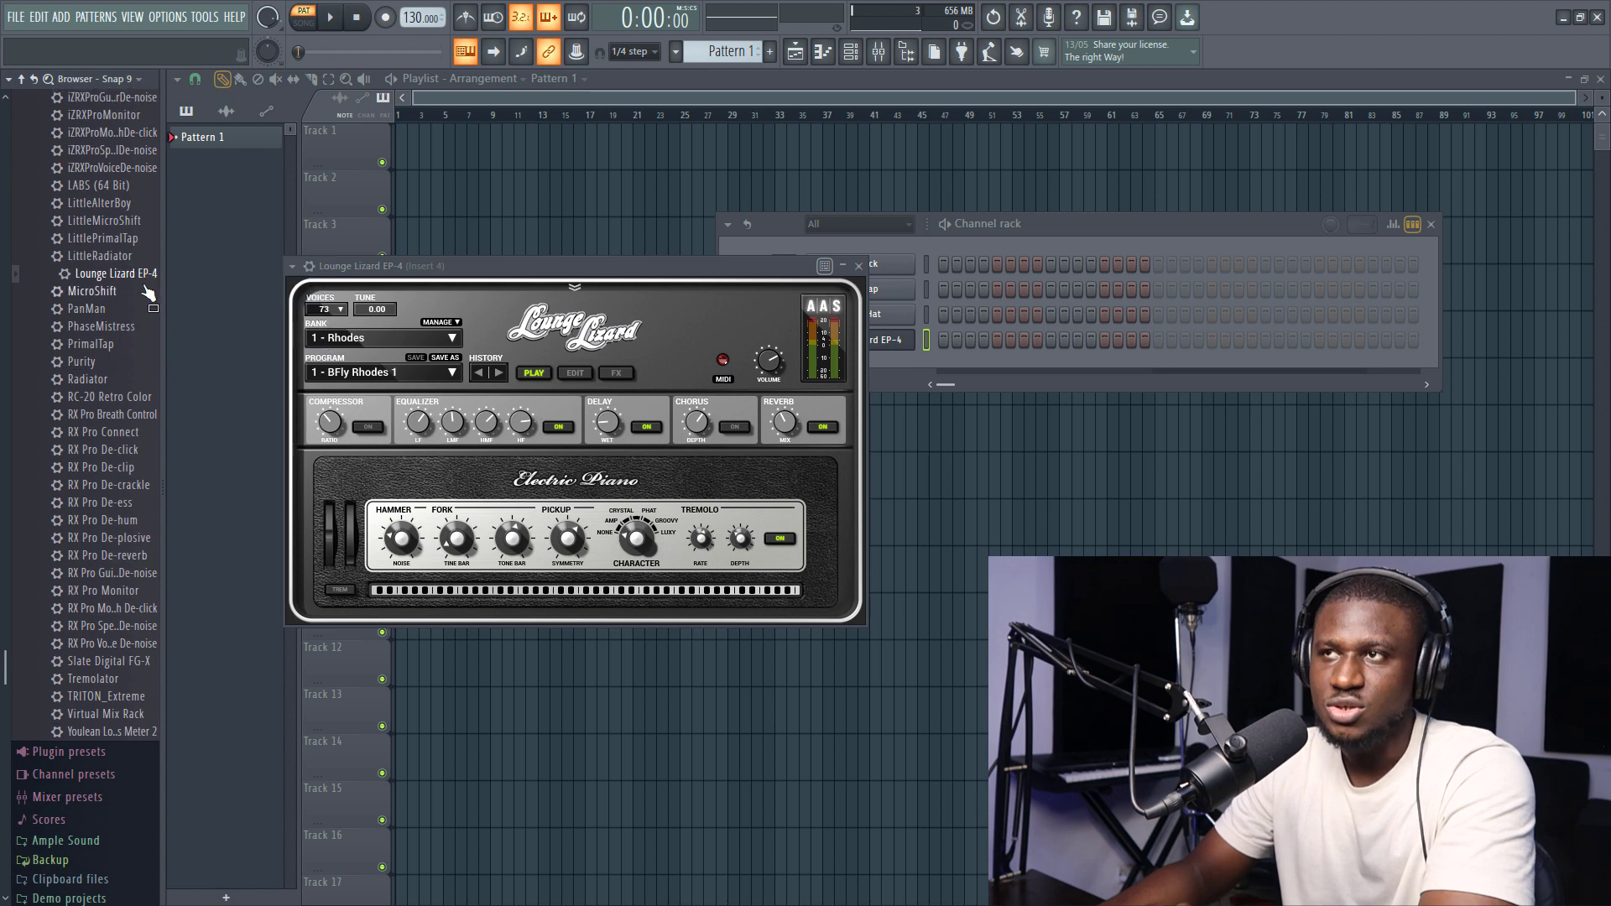
# - Close the Lounge Lizard window and dismiss the channel options and add-plugin list unchanged
pyautogui.click(858, 266)
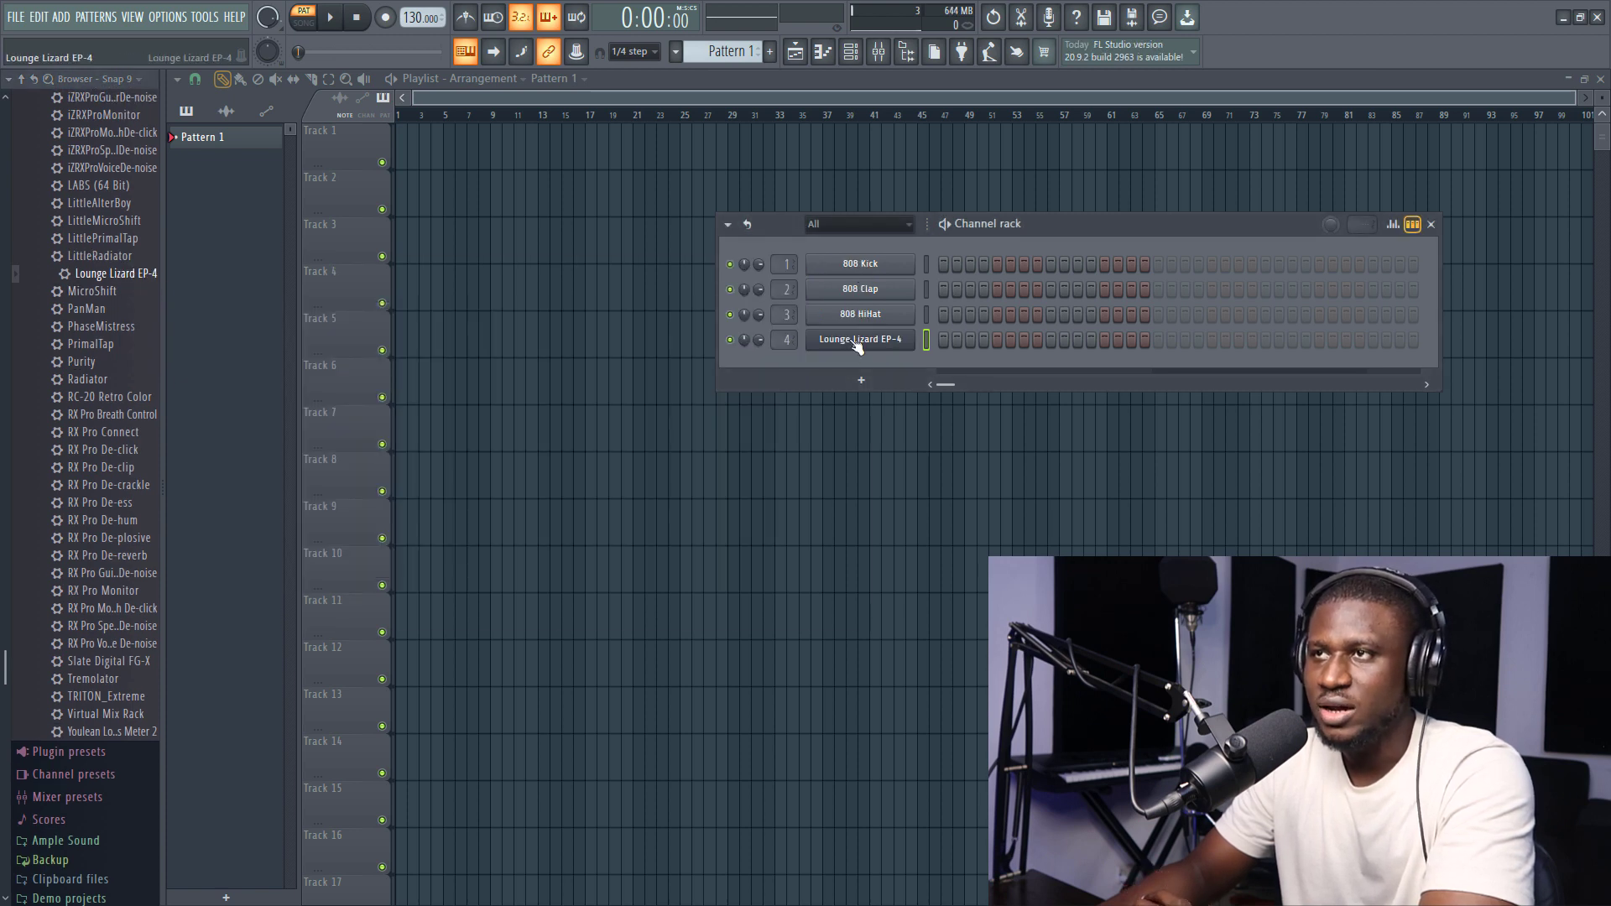
pyautogui.rightClick(842, 344)
pyautogui.moveTo(995, 454)
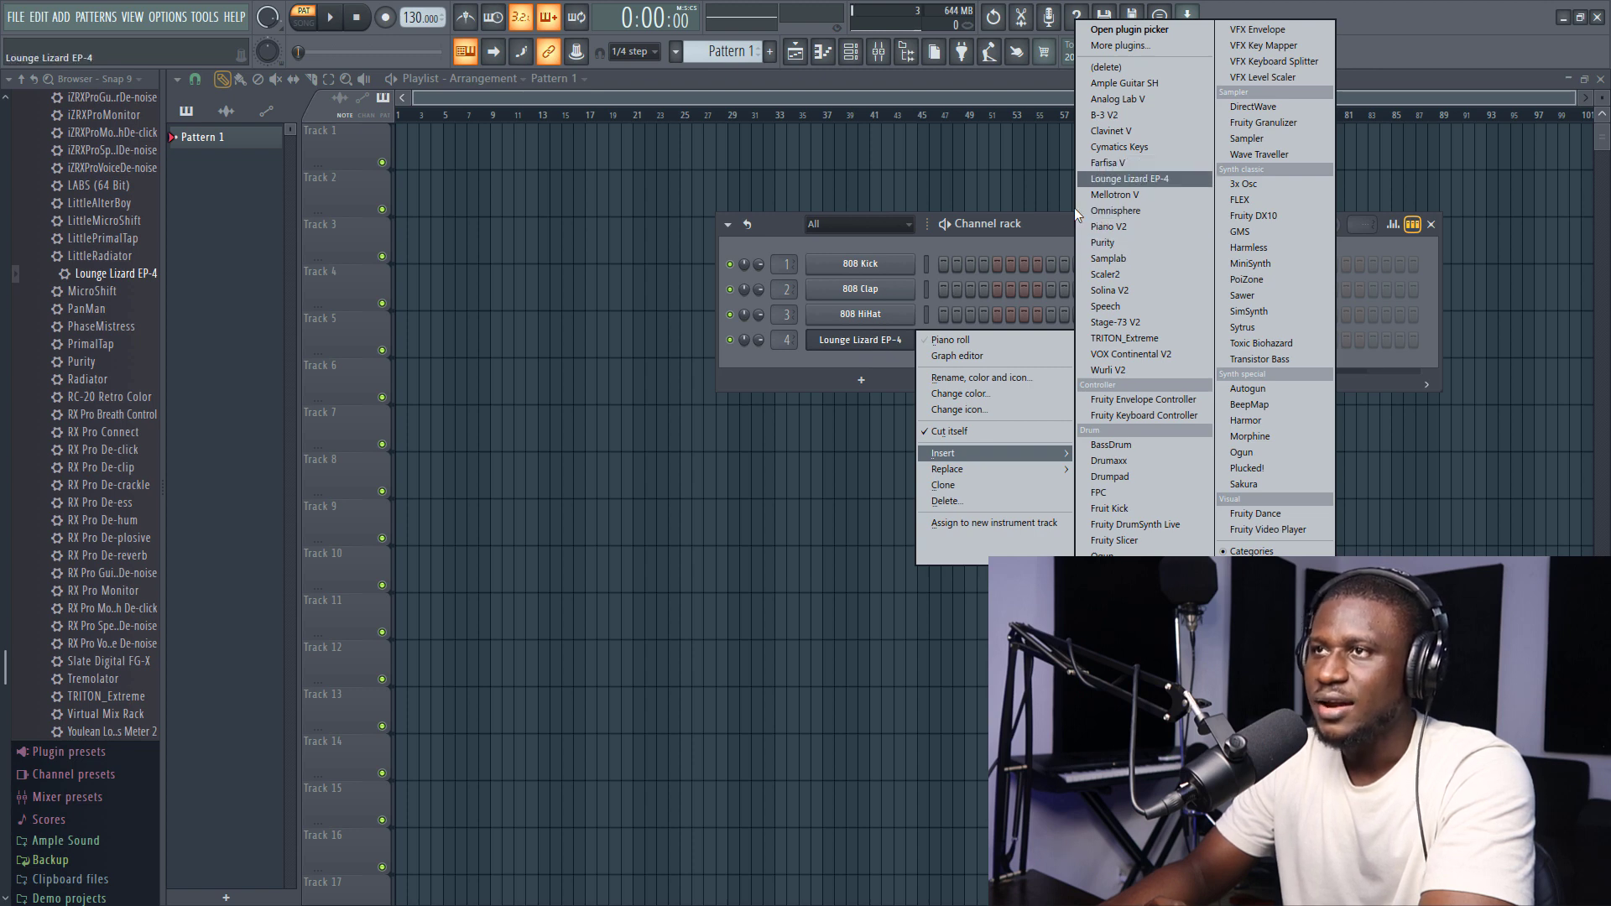
pyautogui.click(831, 359)
pyautogui.click(861, 380)
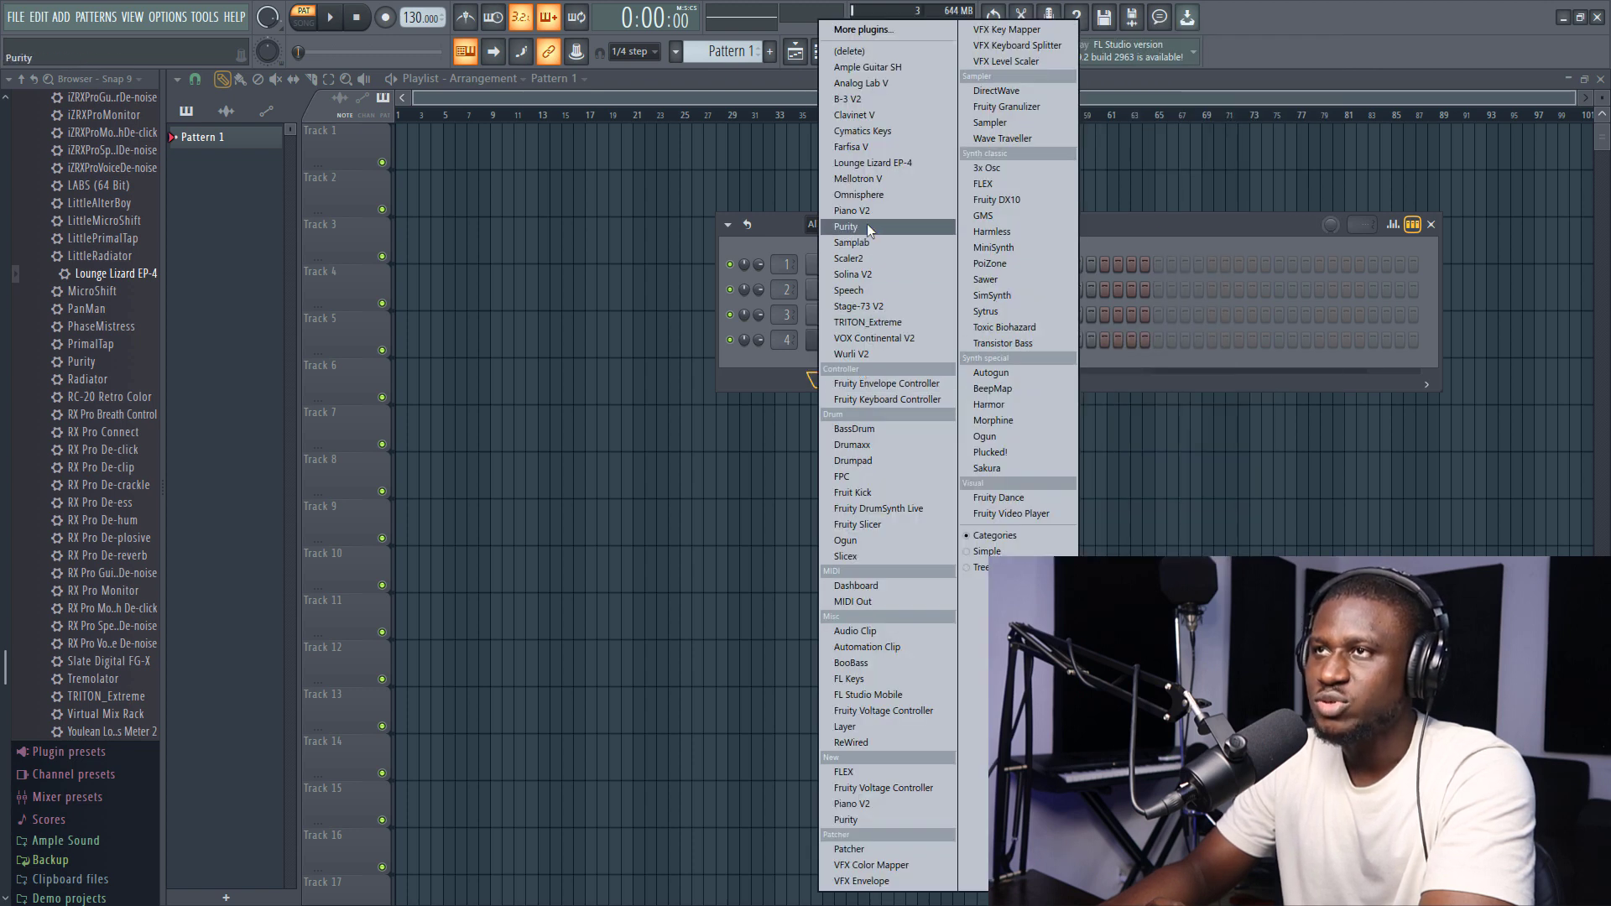
pyautogui.click(797, 366)
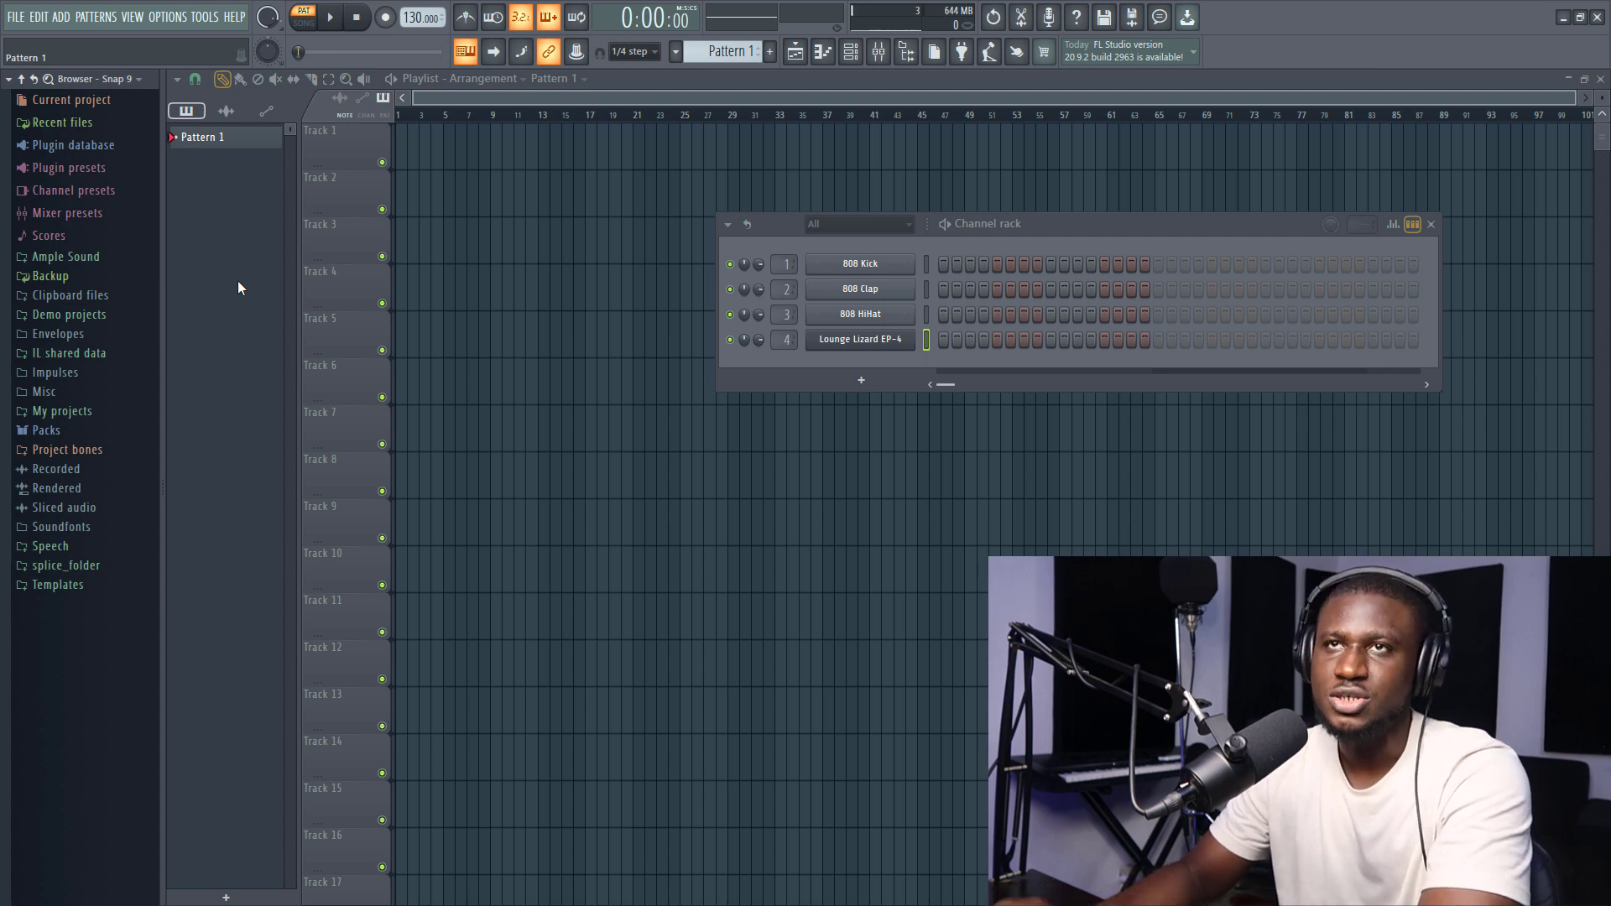
# - Open the Plugin Manager from the Options menu and move it to the screen centre
pyautogui.click(178, 24)
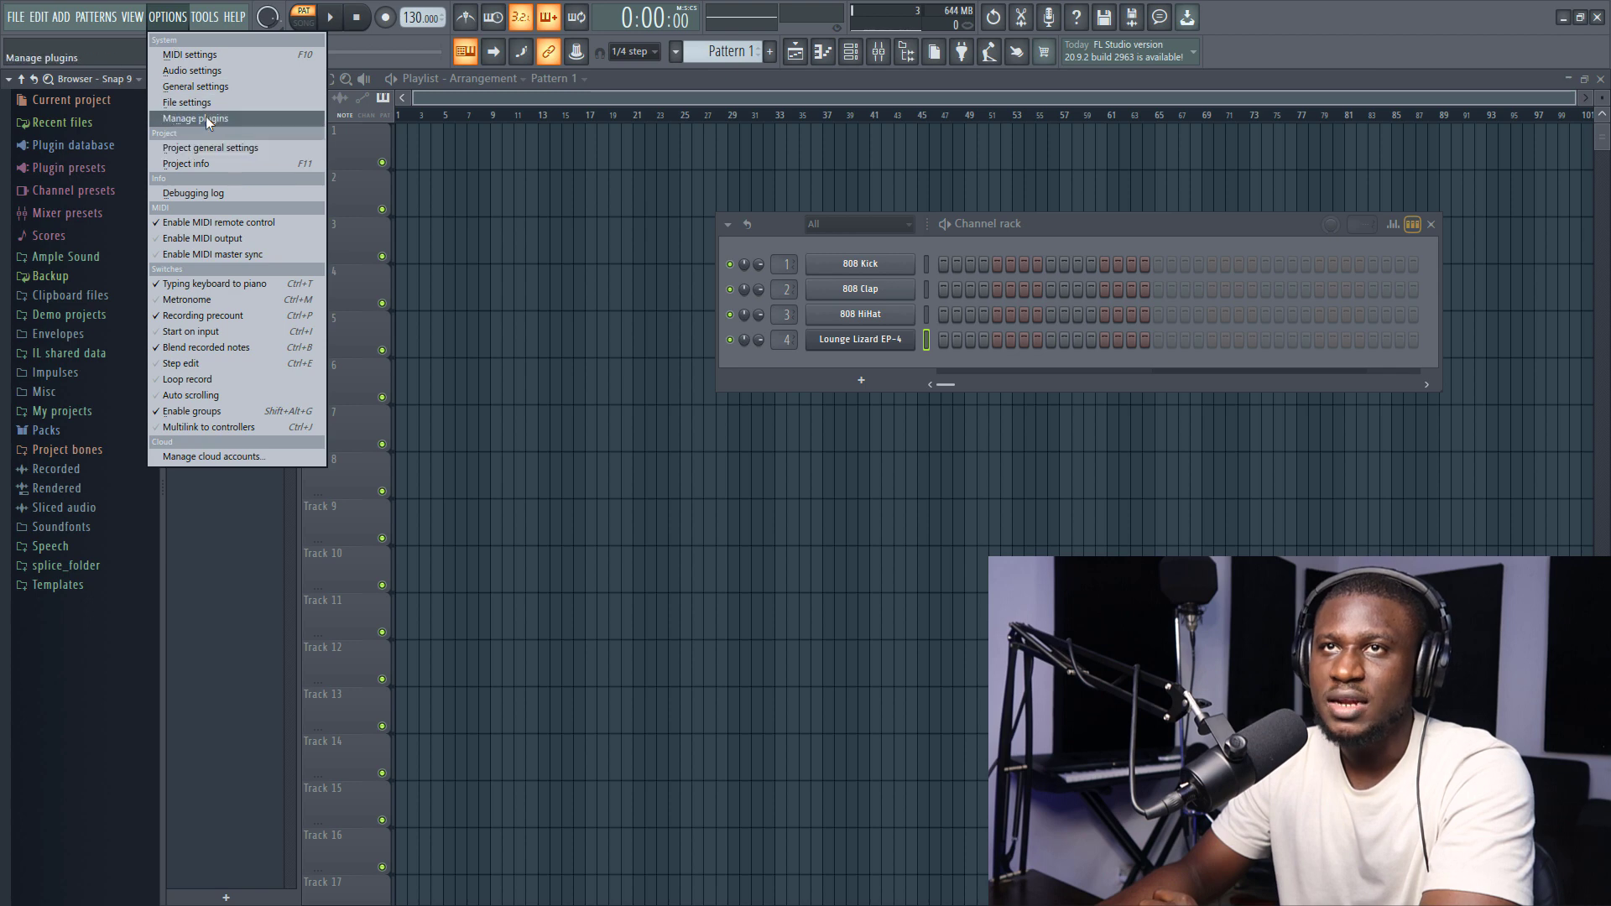
pyautogui.press('Escape')
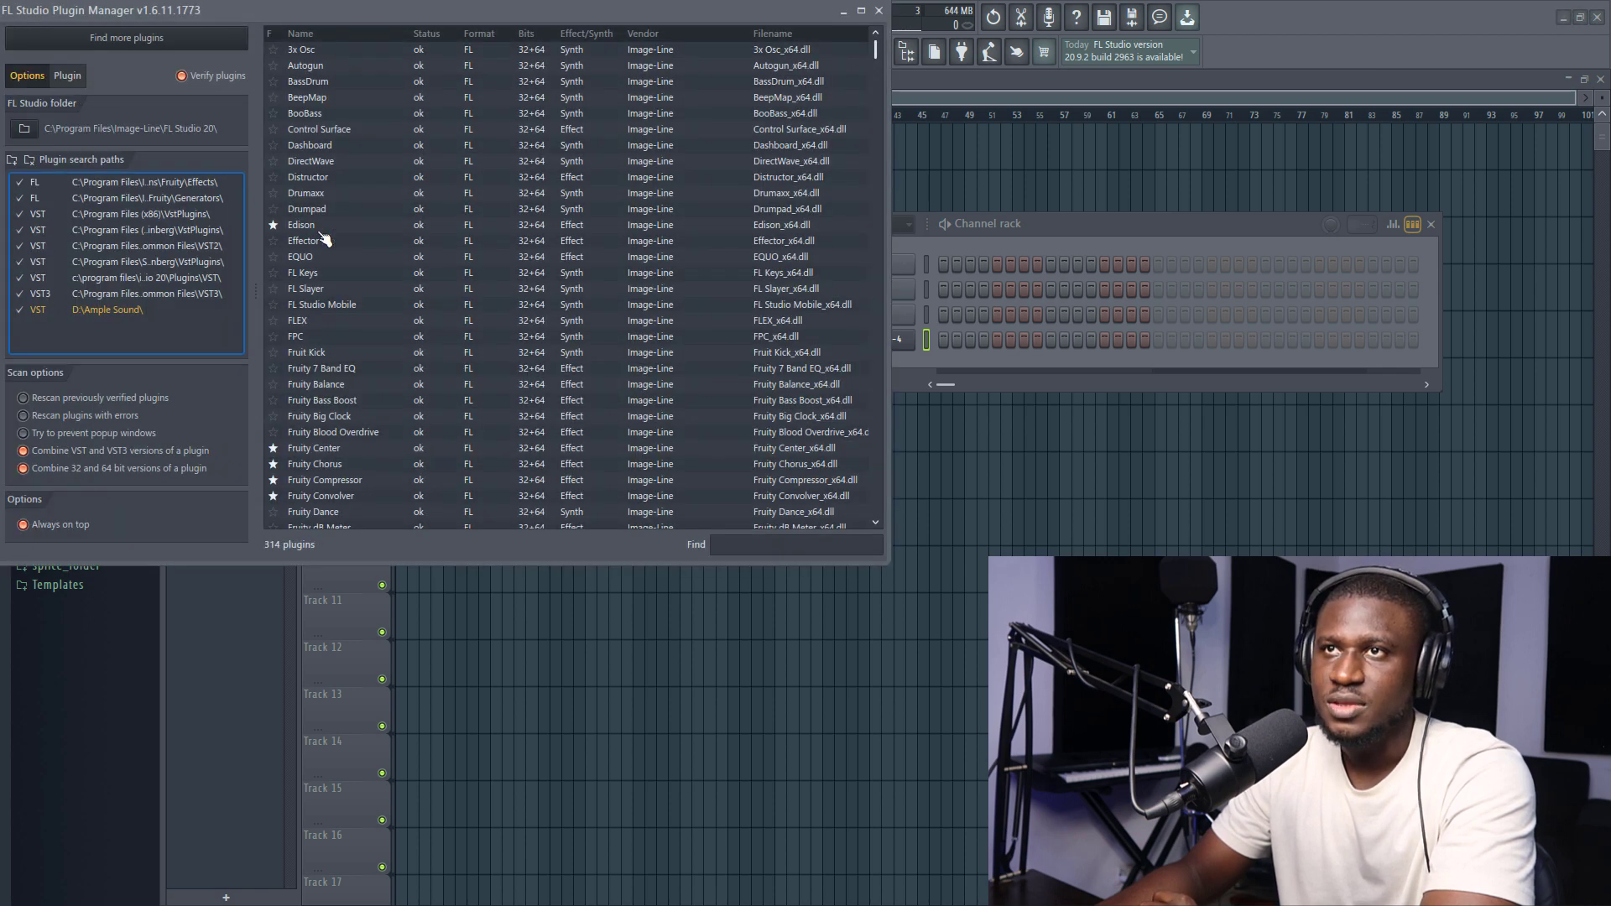
pyautogui.moveTo(519, 8); pyautogui.dragTo(939, 175)
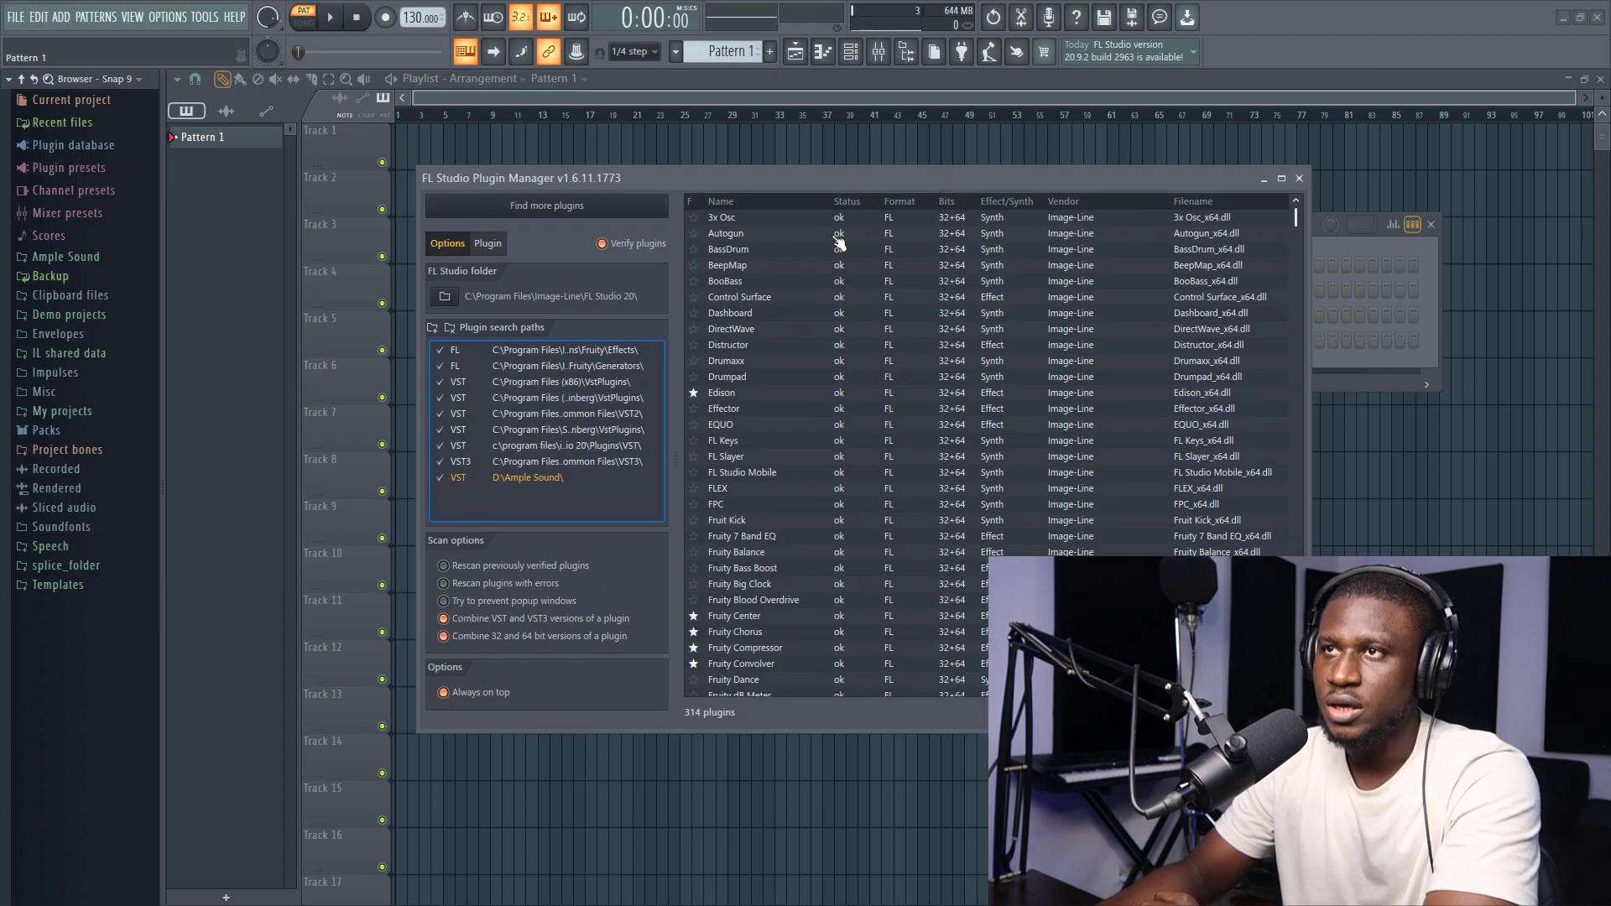
# - Start adding a plugin search path, then close the folder browser without choosing a folder
pyautogui.click(432, 328)
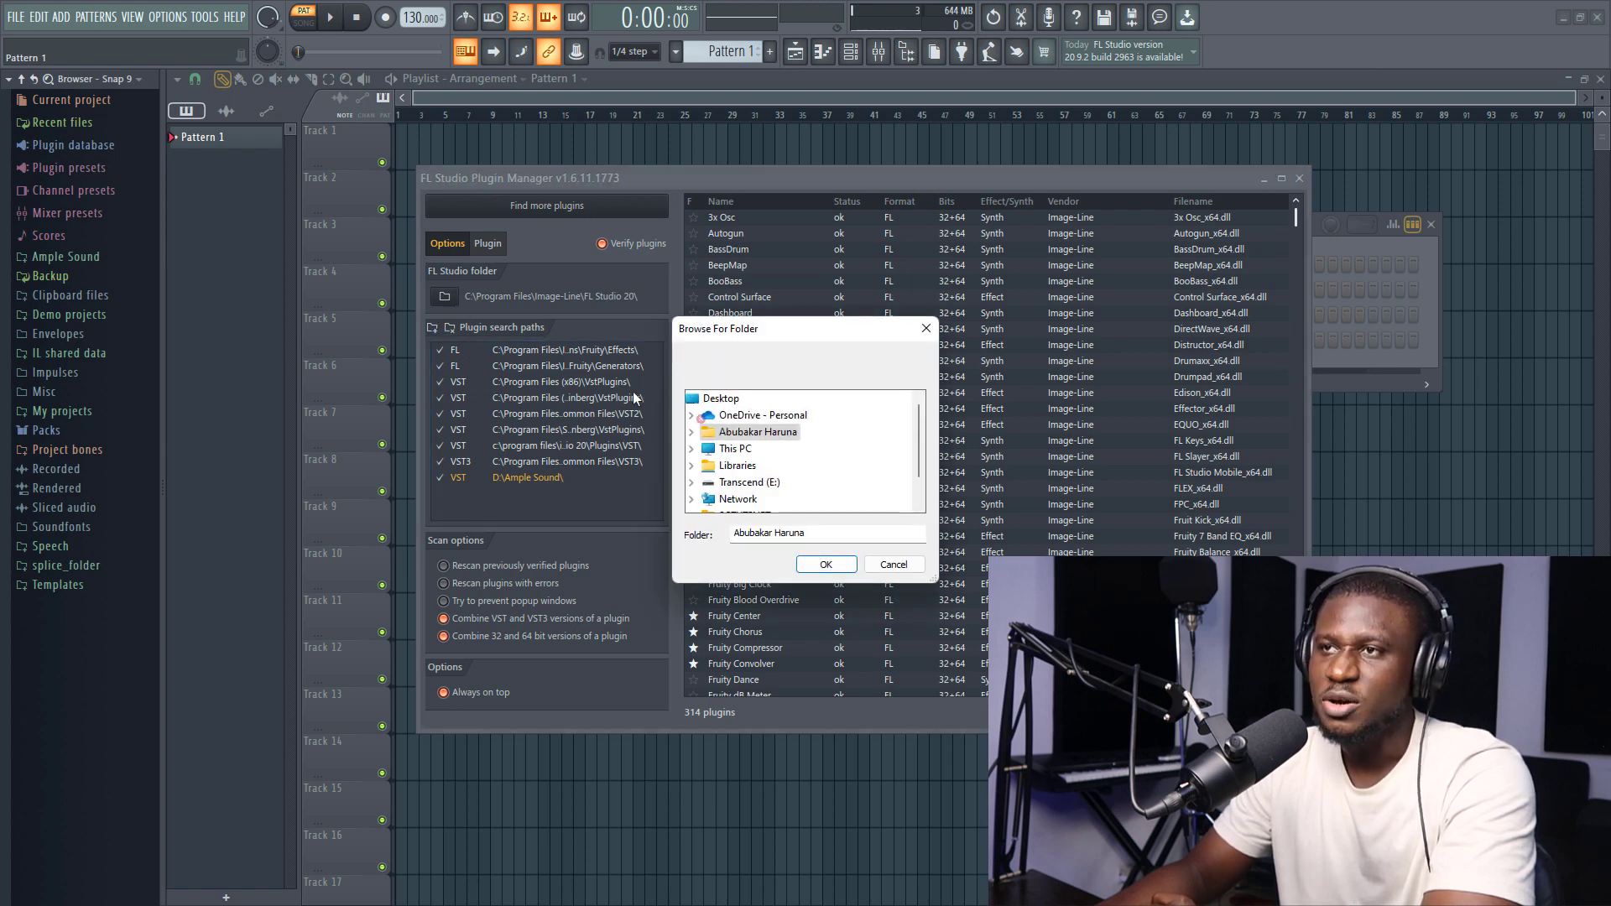
pyautogui.scroll(-1, 769, 448)
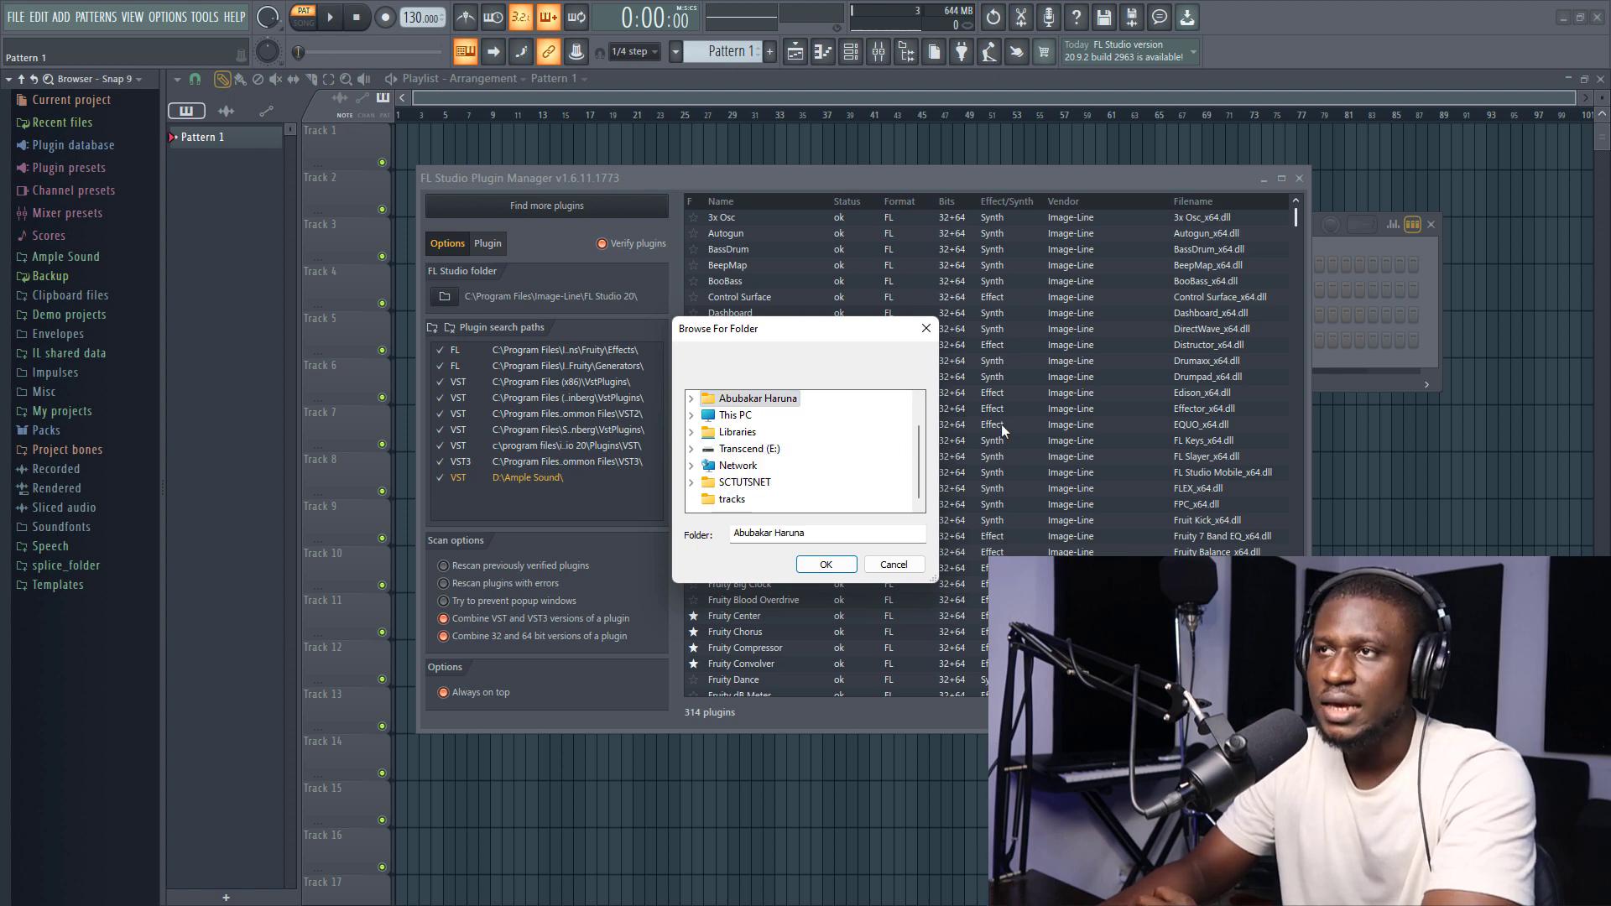
pyautogui.click(926, 328)
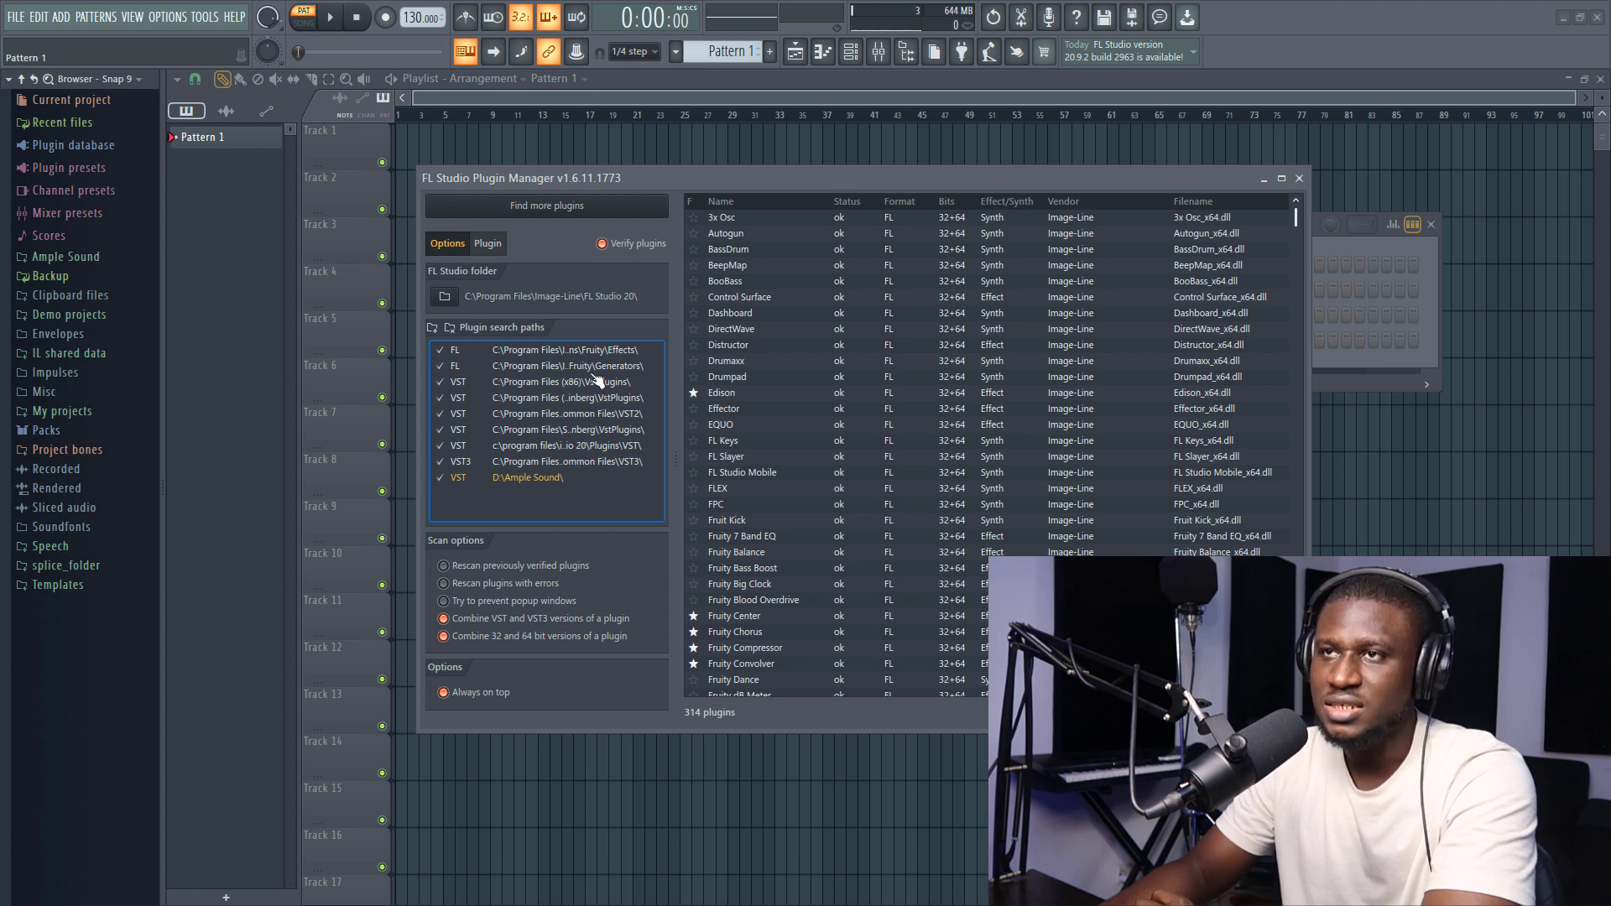
# - Browse to the Steinberg folder in Program Files and confirm it as a new search path
pyautogui.click(446, 297)
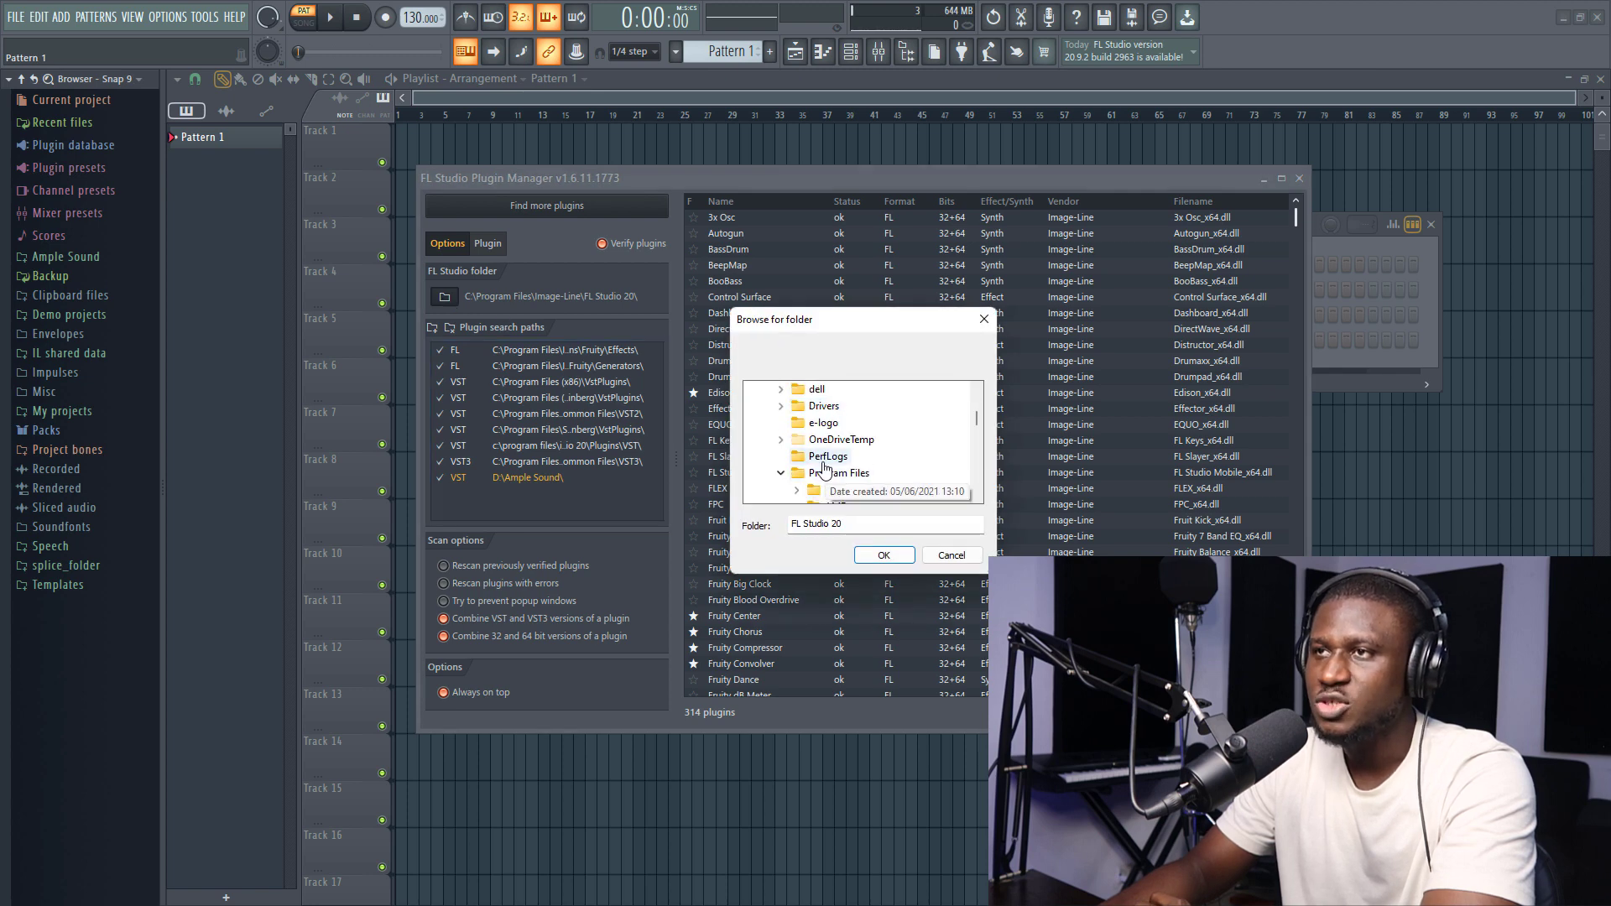
pyautogui.scroll(3, 821, 467)
pyautogui.scroll(-1, 818, 458)
pyautogui.click(766, 440)
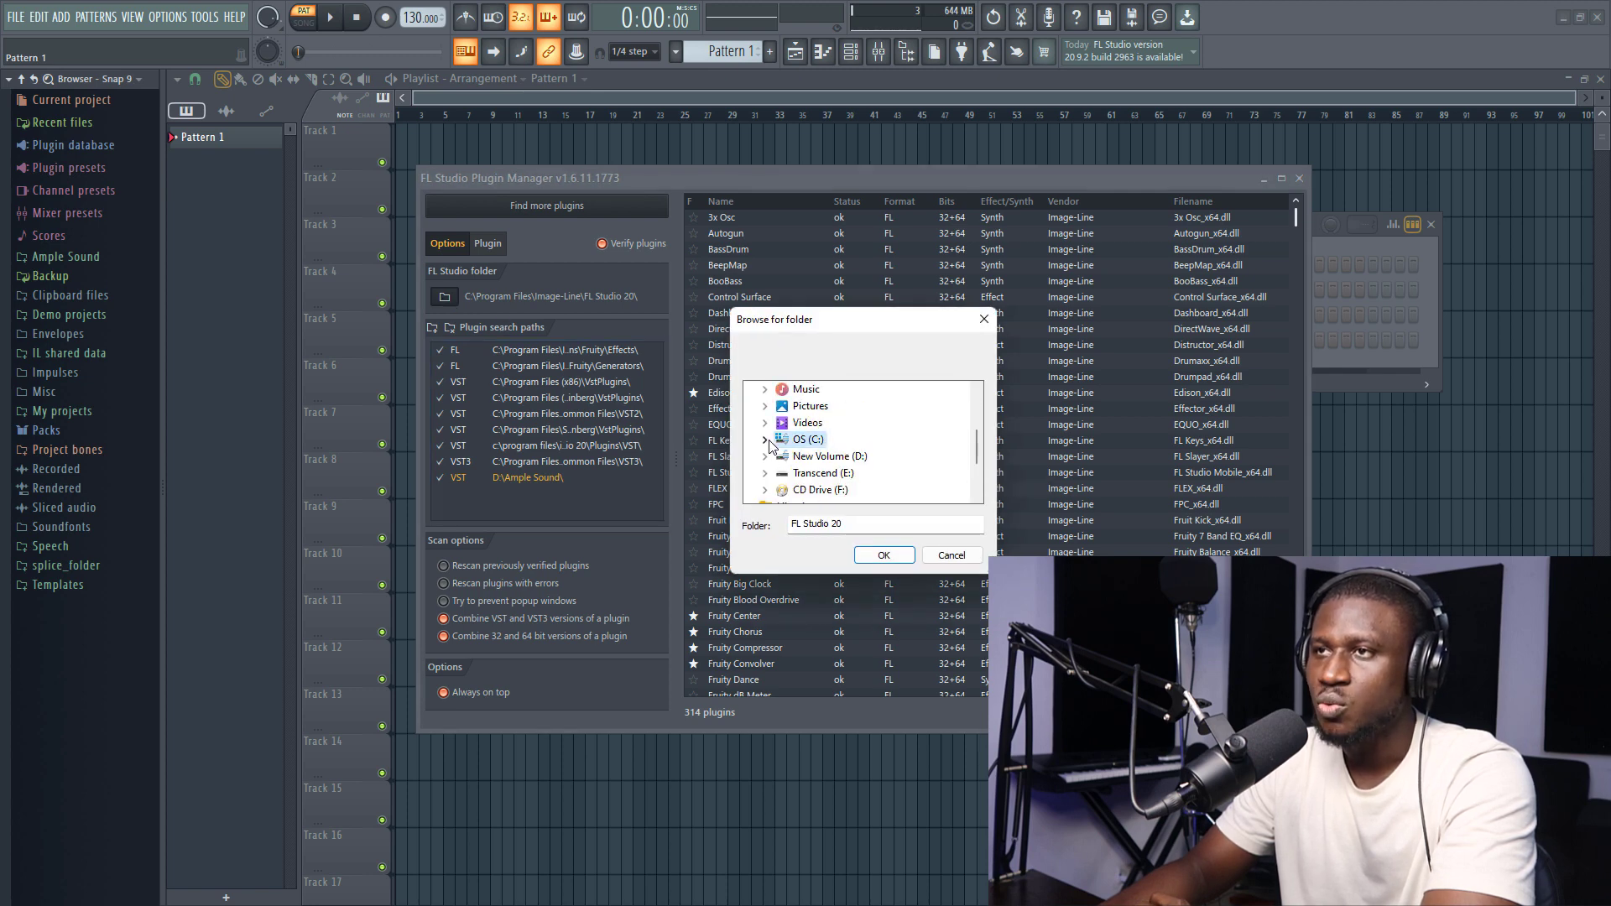
pyautogui.scroll(-1, 780, 438)
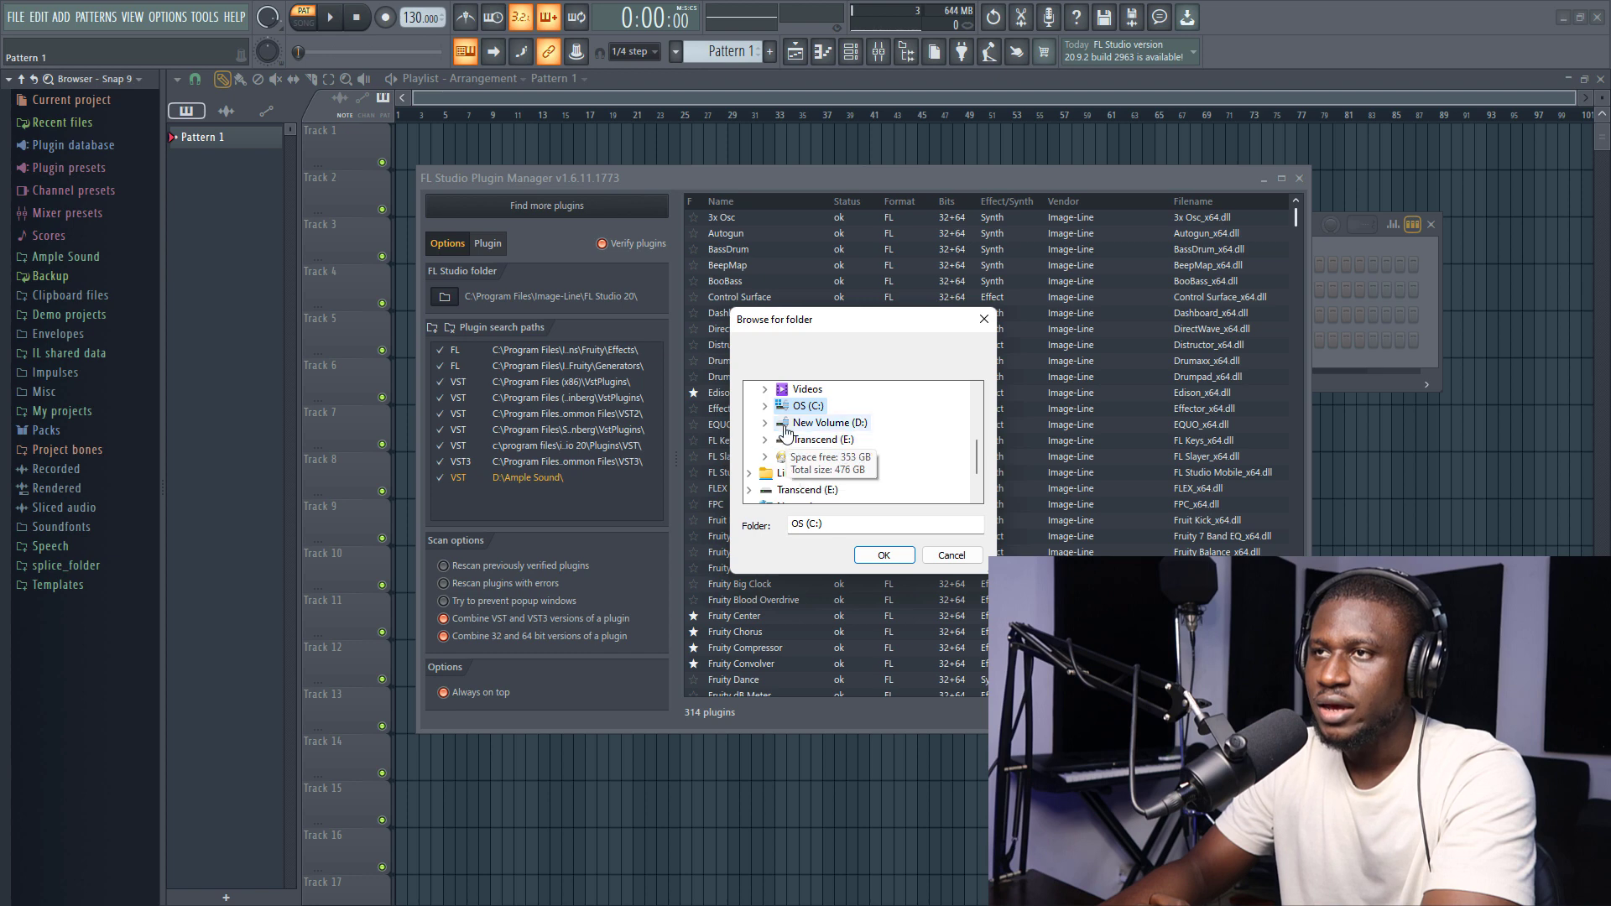
pyautogui.click(764, 423)
pyautogui.scroll(-1, 814, 460)
pyautogui.scroll(1, 811, 459)
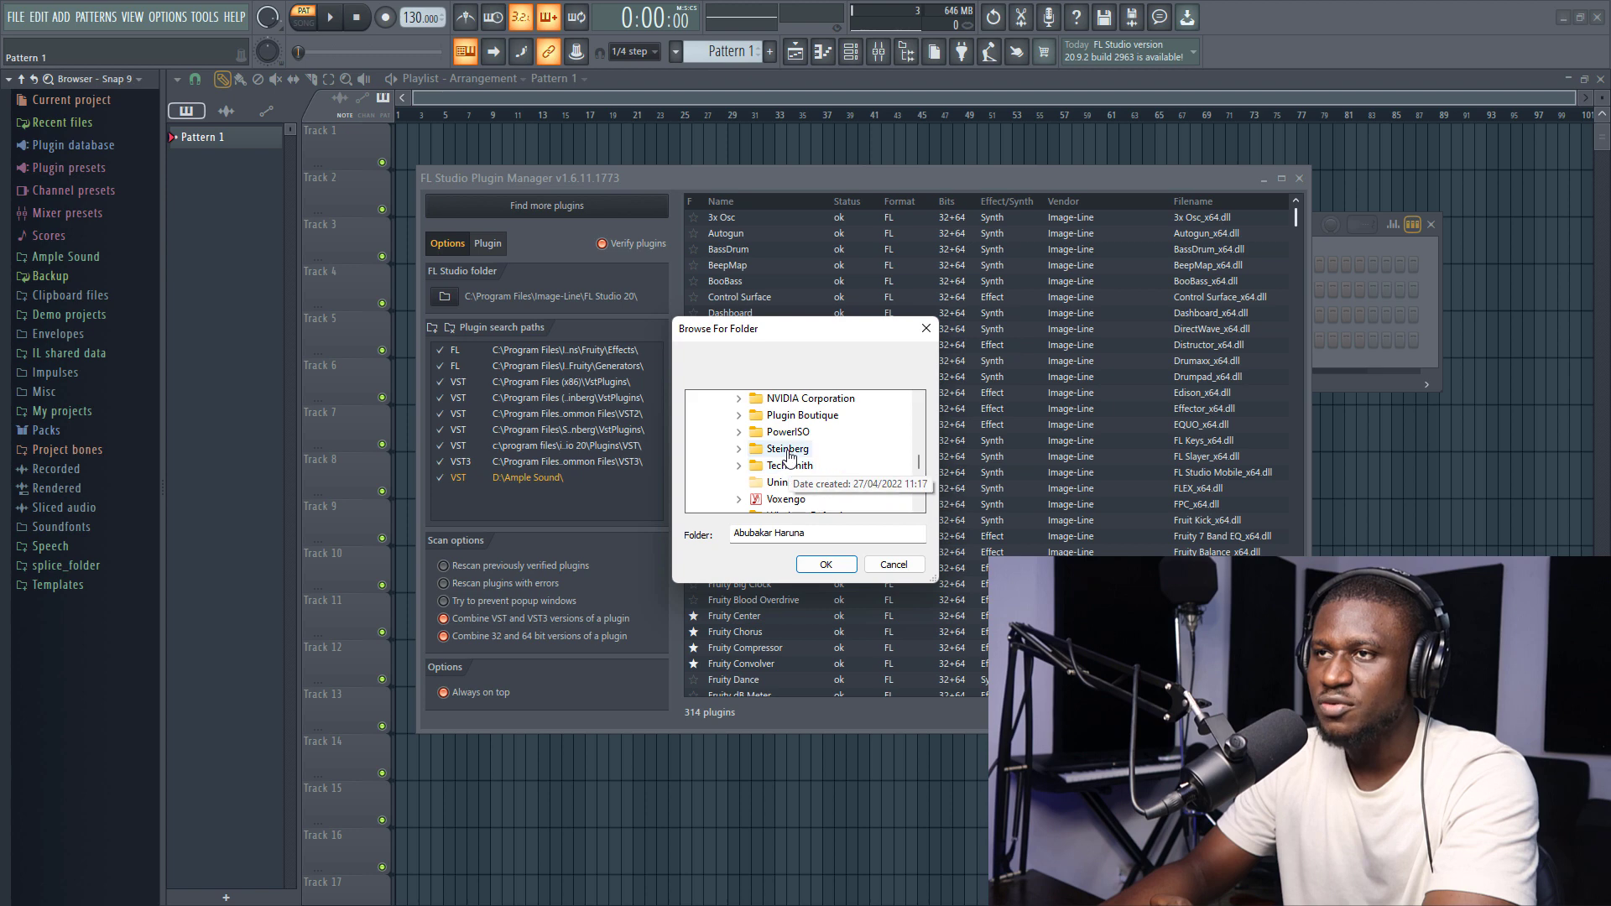
pyautogui.doubleClick(788, 449)
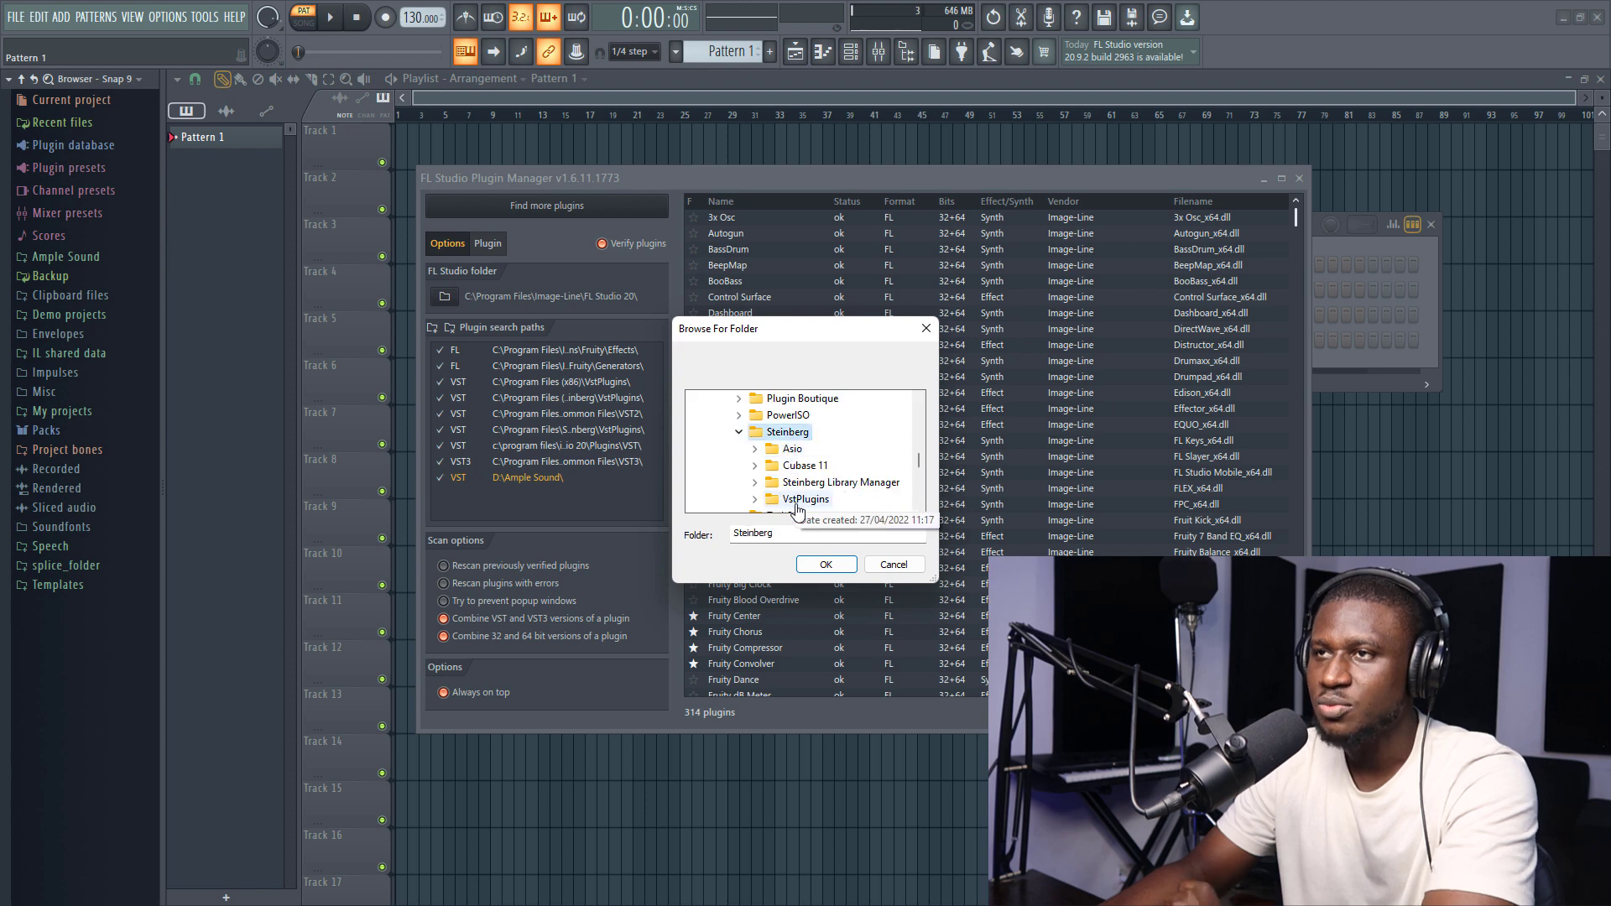
pyautogui.click(826, 567)
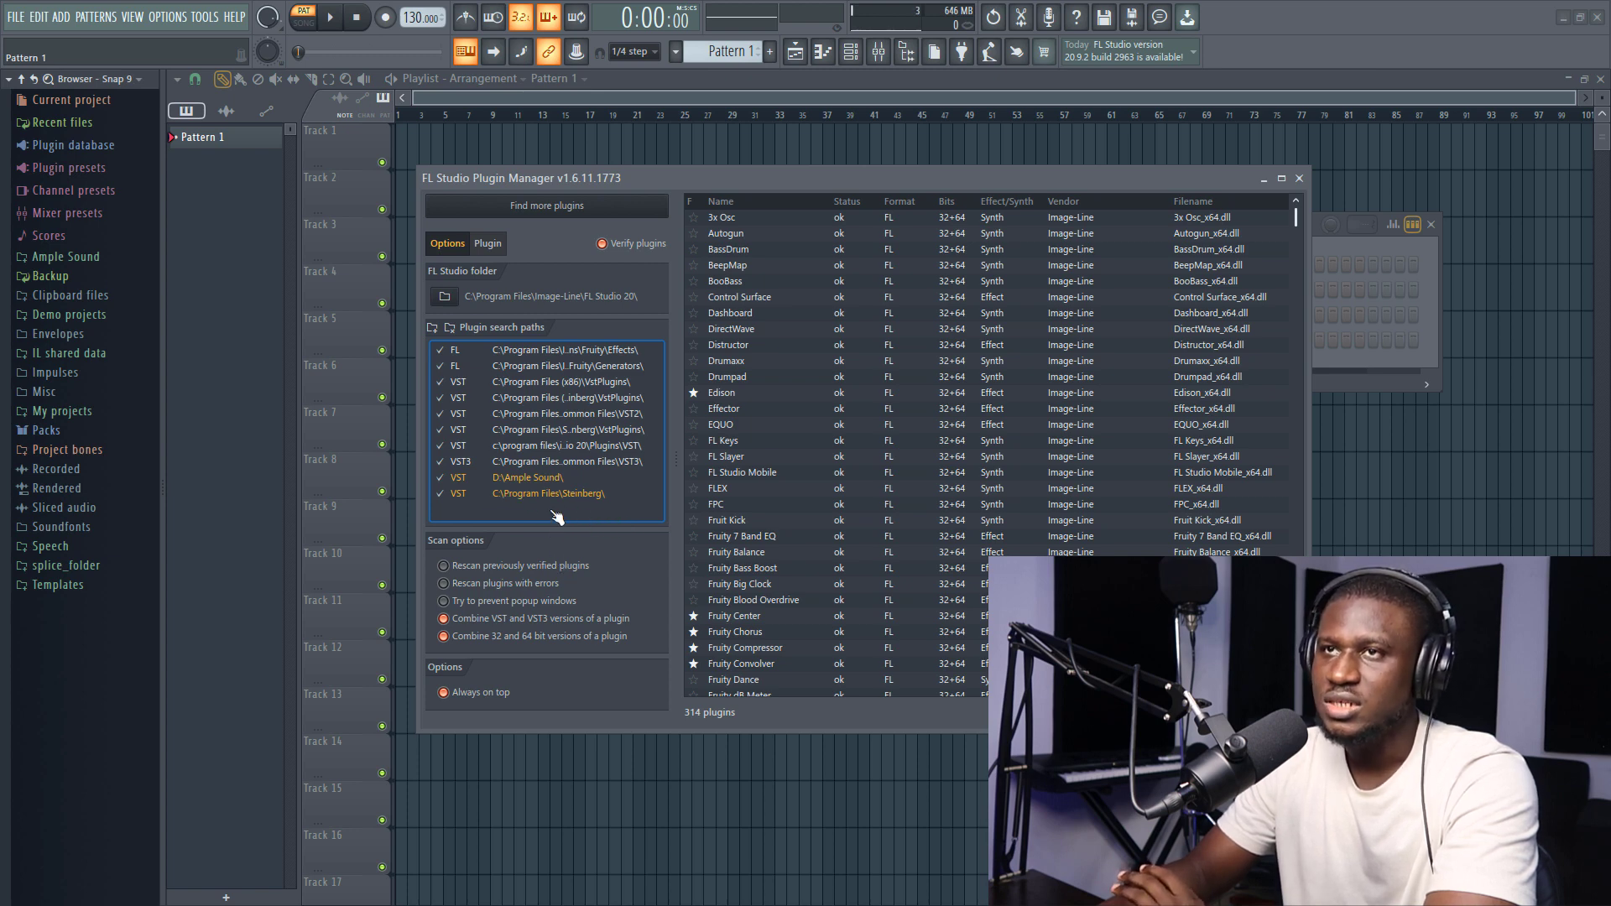
# - Close the Plugin Manager and run a fast rescan of the Plugin database list
pyautogui.click(1299, 179)
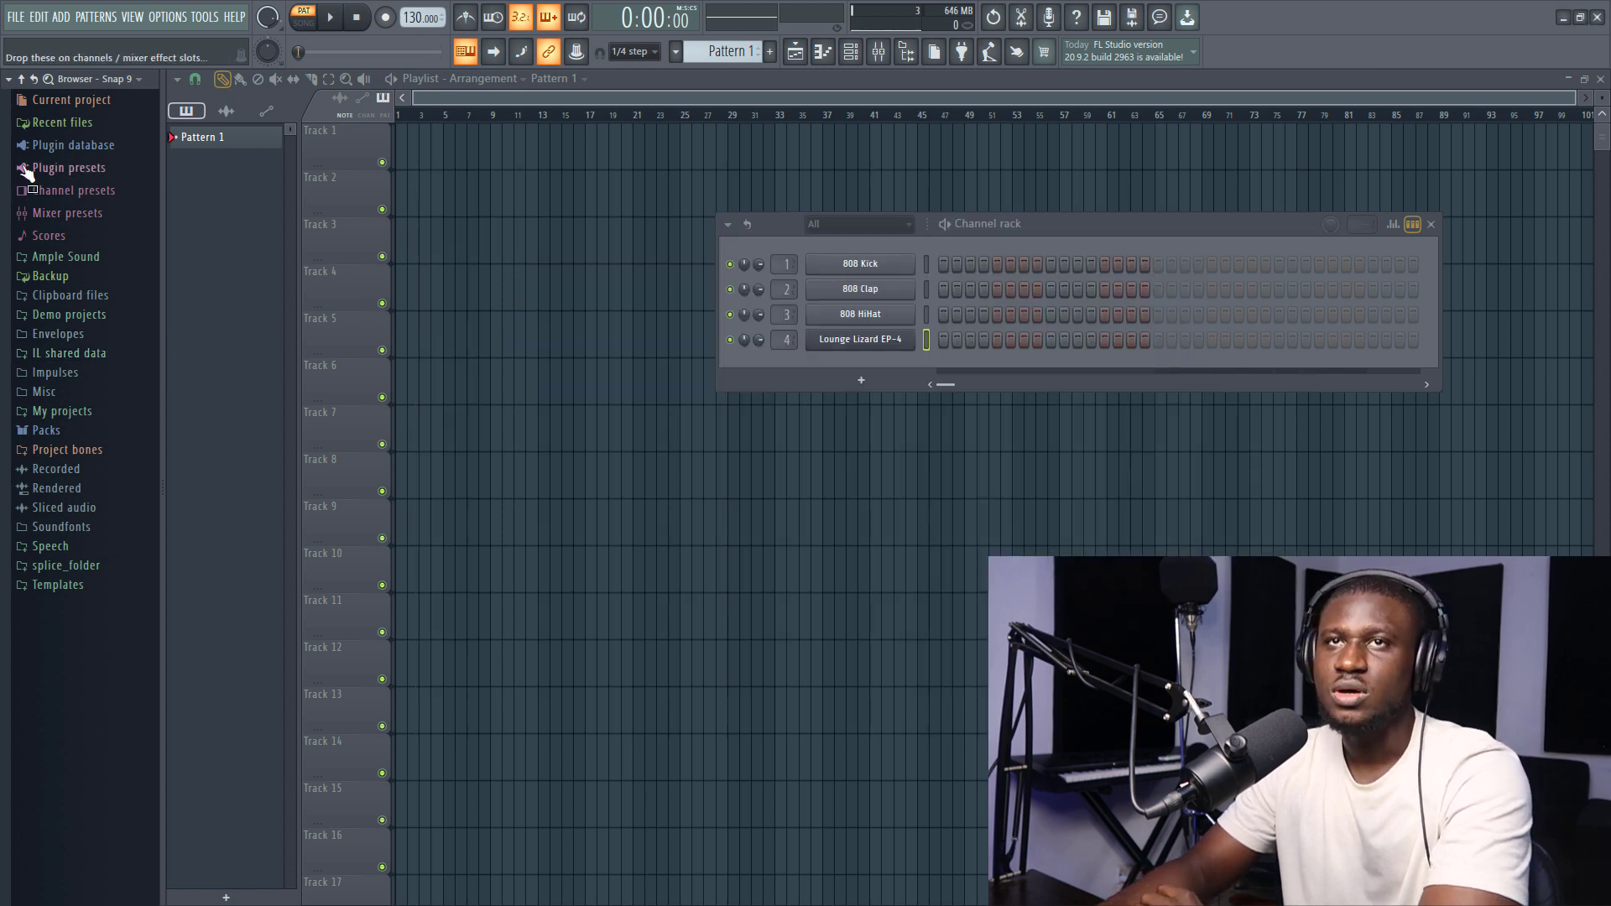
pyautogui.rightClick(66, 144)
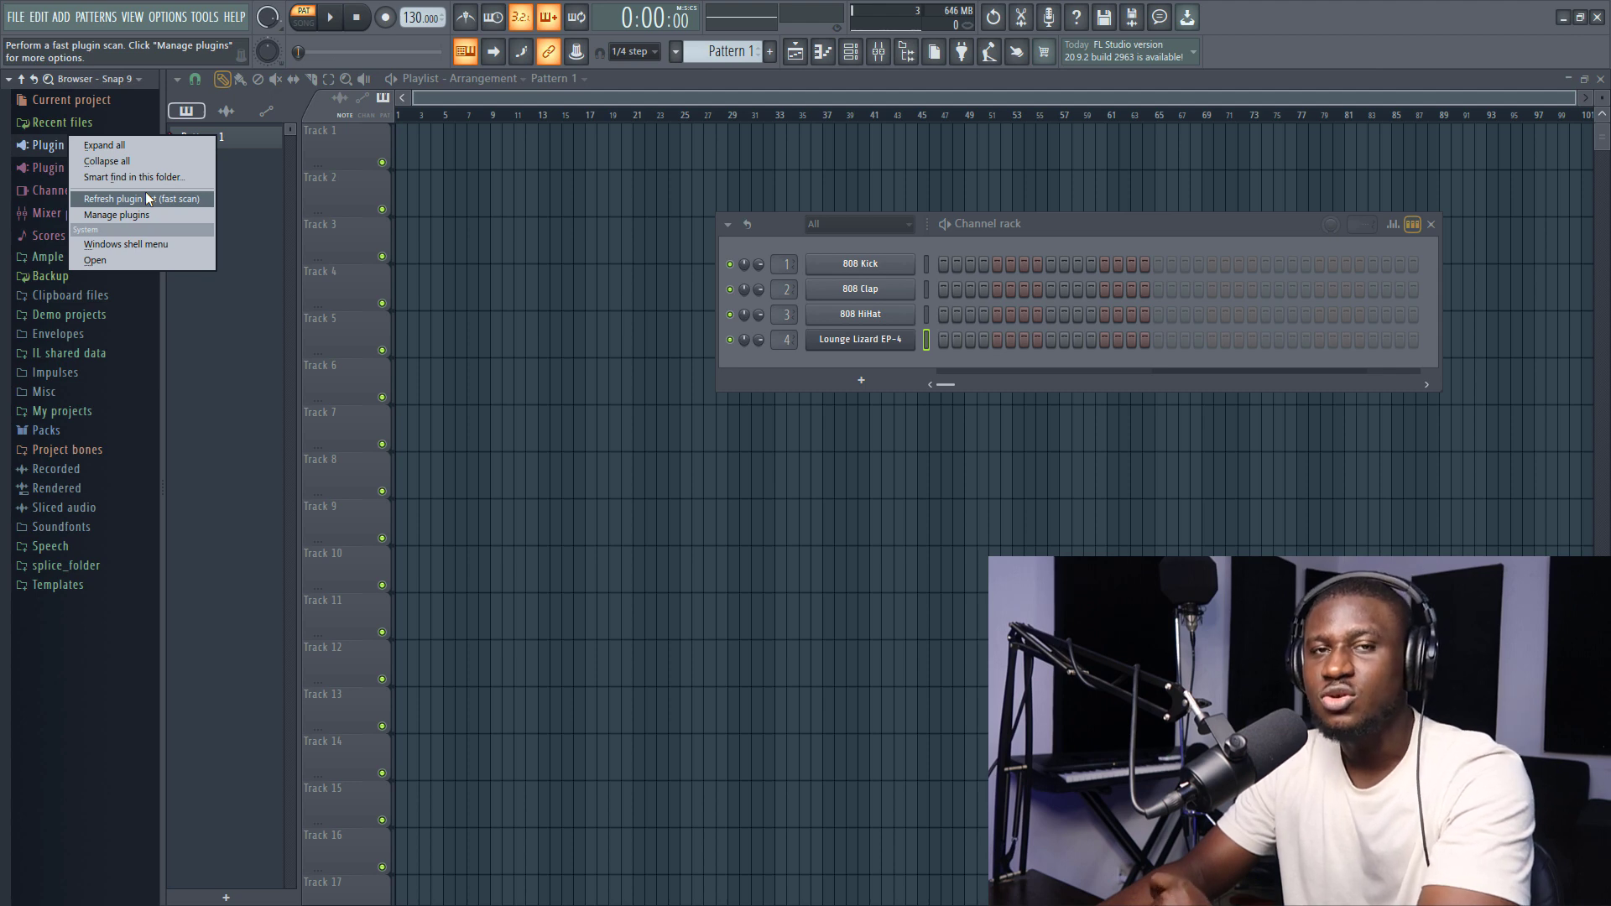
pyautogui.click(223, 461)
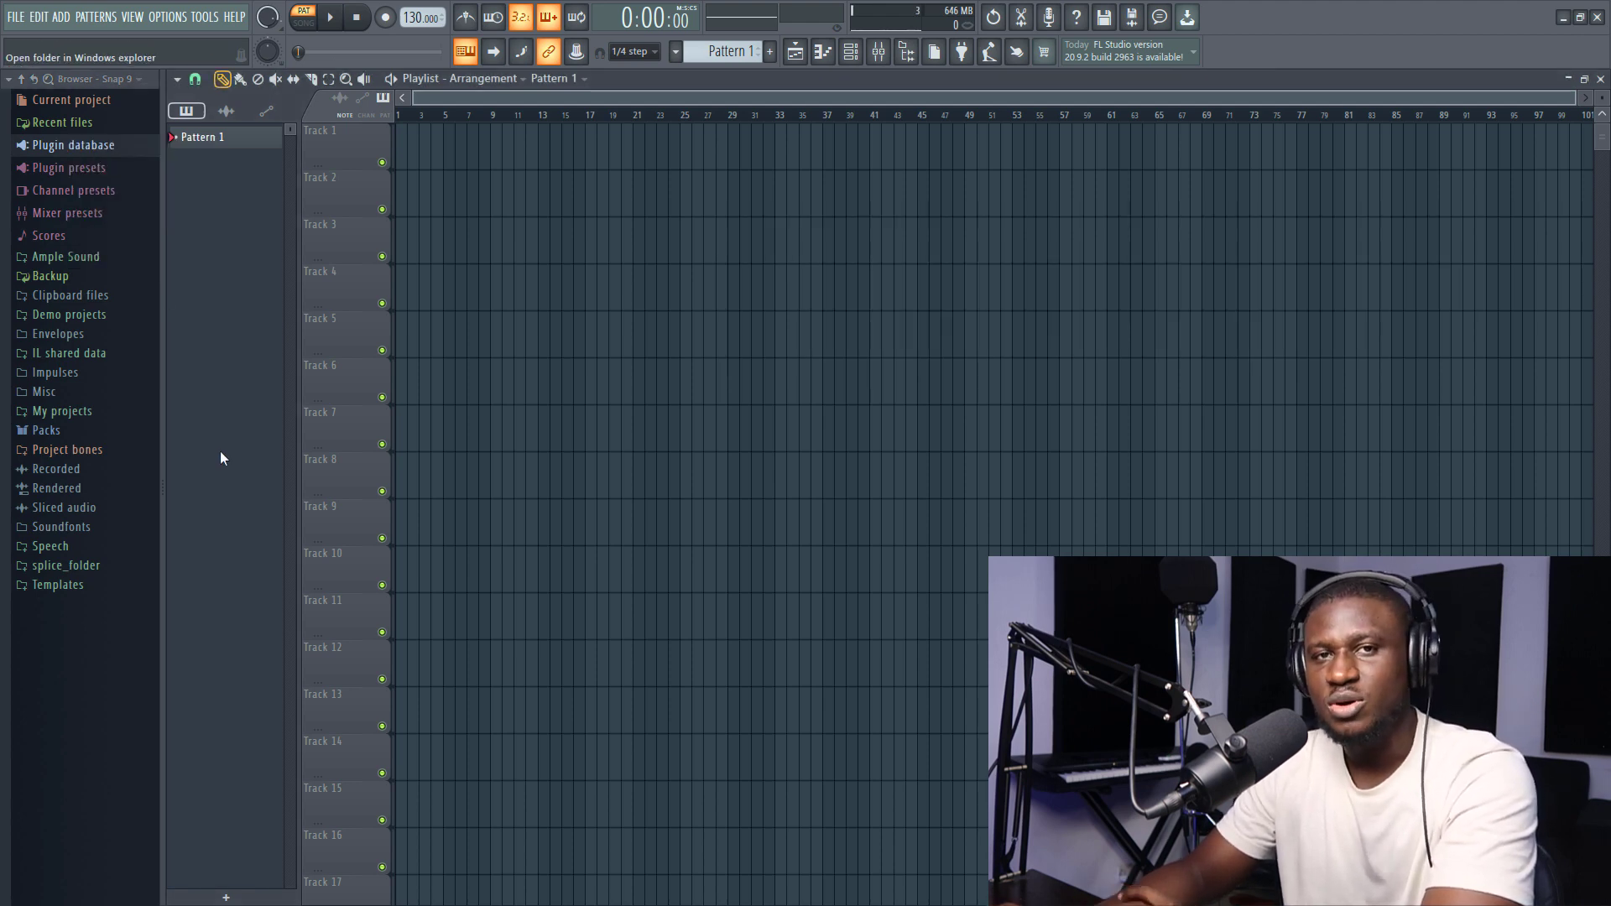